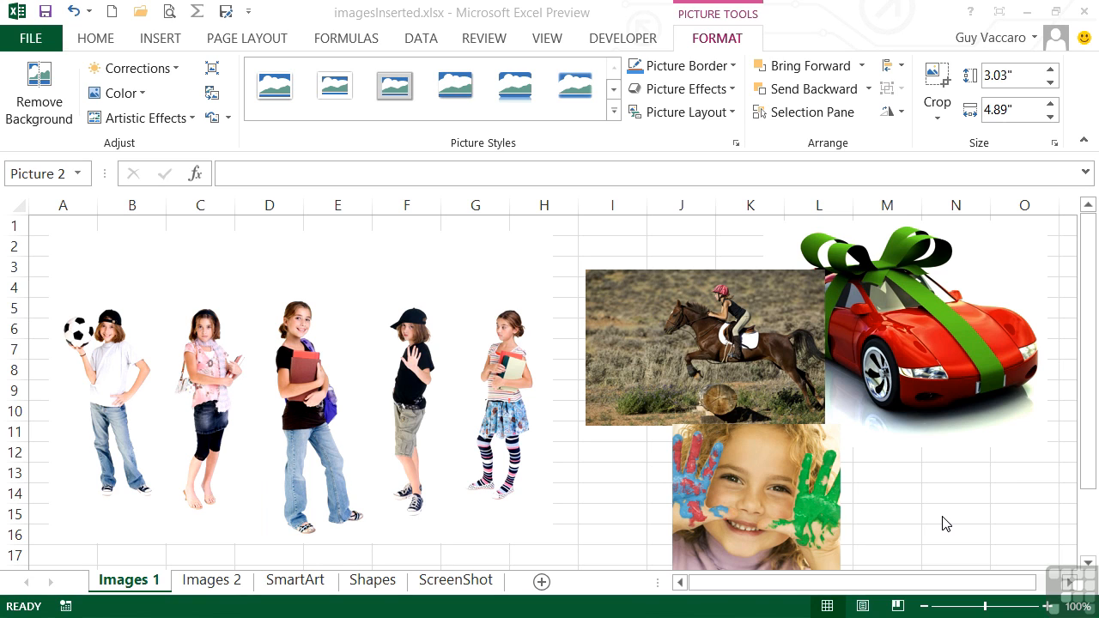
Examine the contextual formatting options for the five-girls picture, the rectangle on the Shapes sheet and the SmartArt fruit cycle.
click(515, 460)
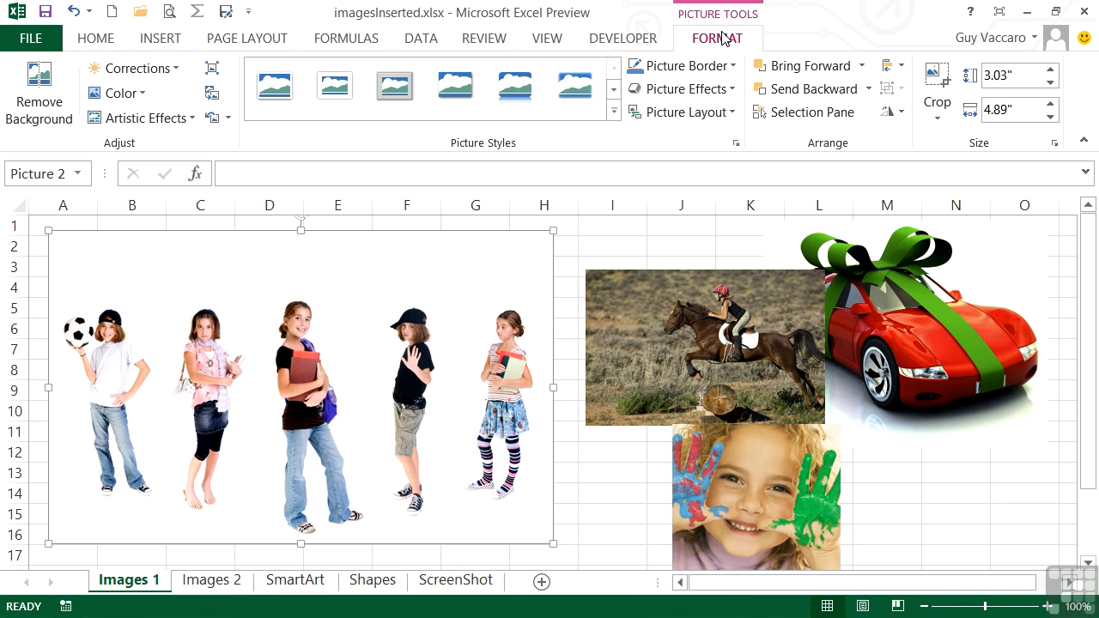
click(359, 589)
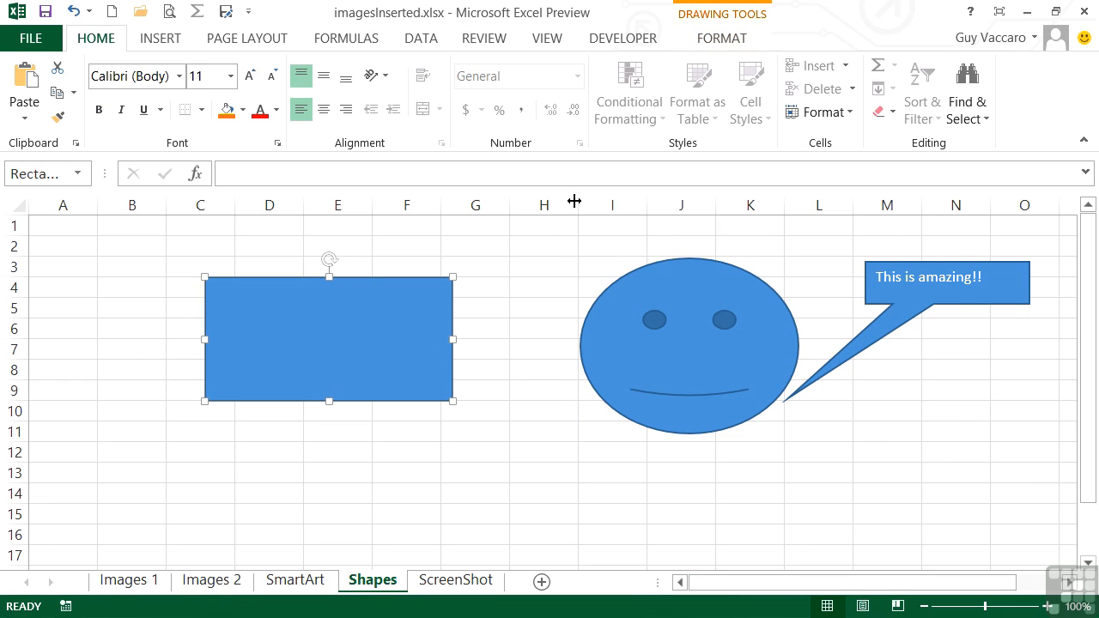
click(717, 38)
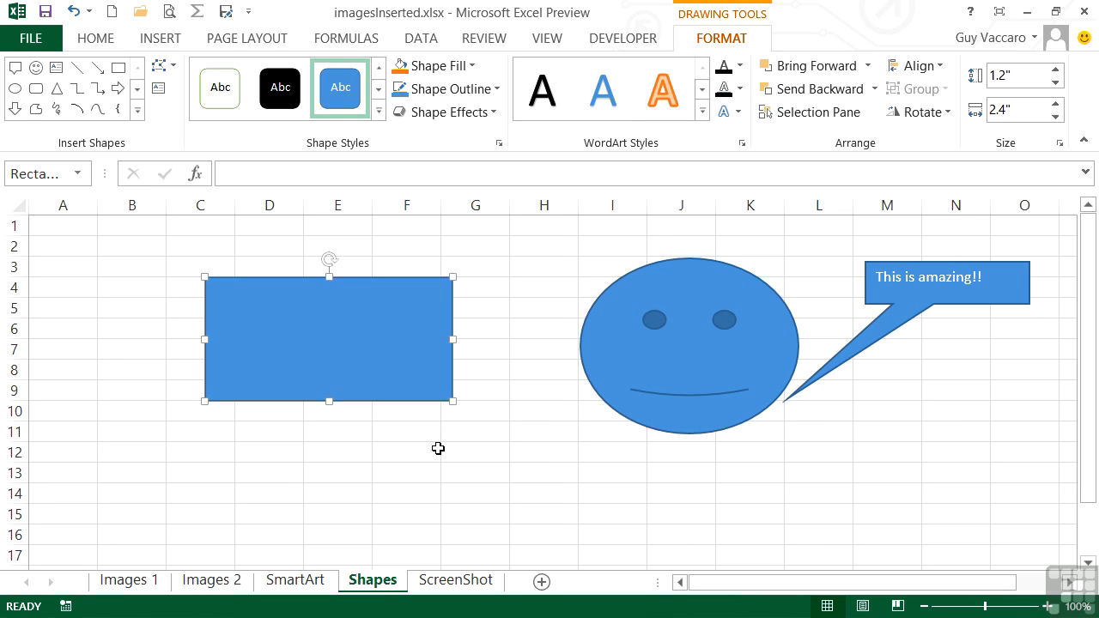
click(315, 581)
click(571, 323)
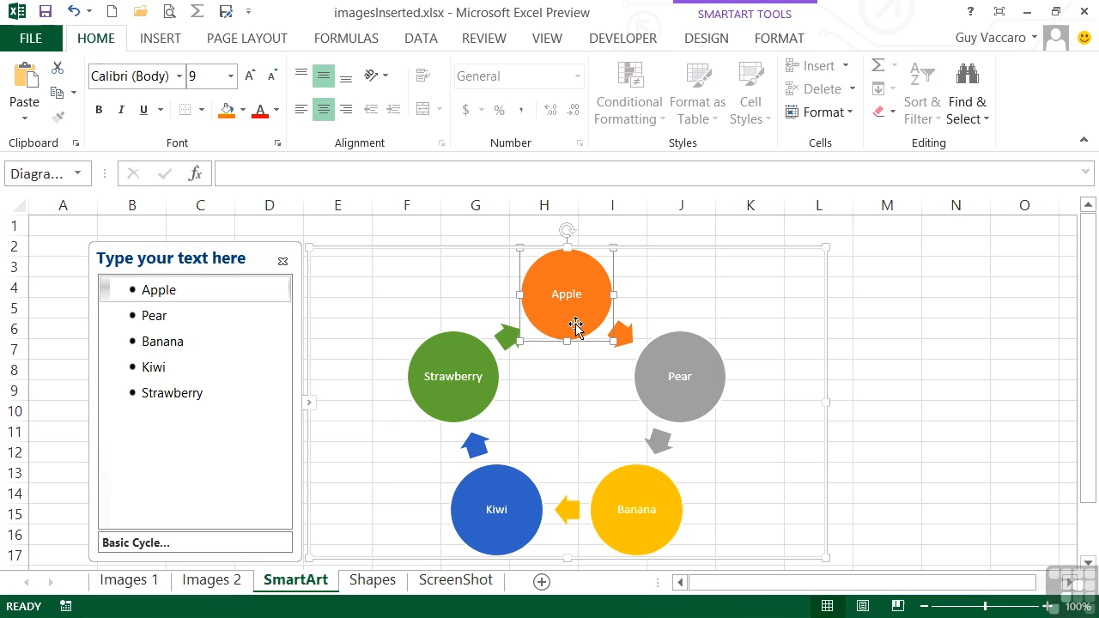
click(759, 16)
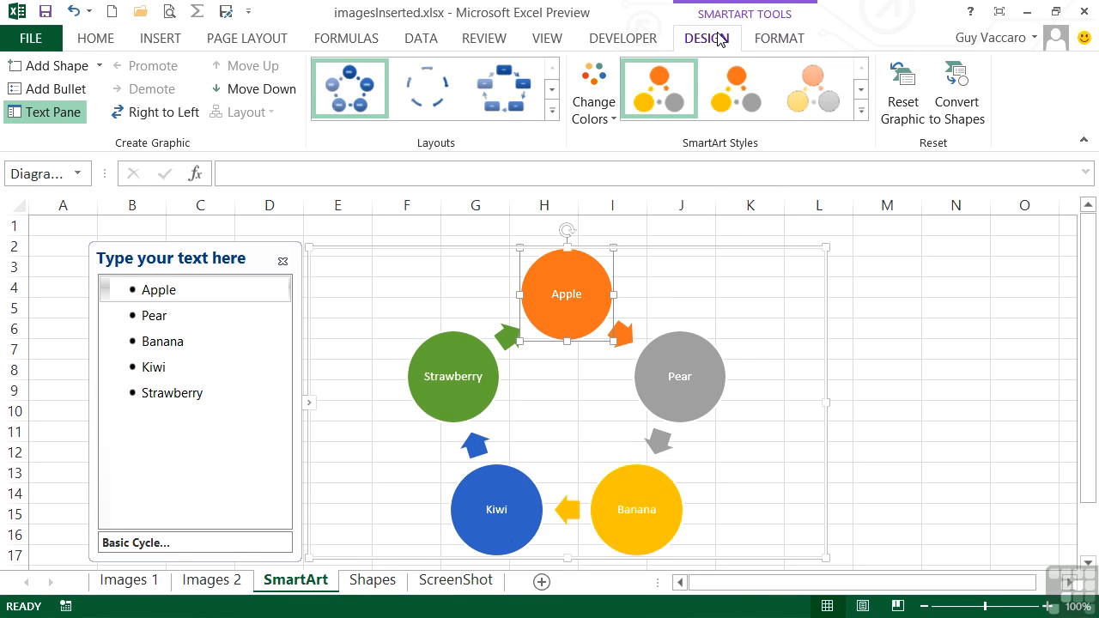
click(778, 39)
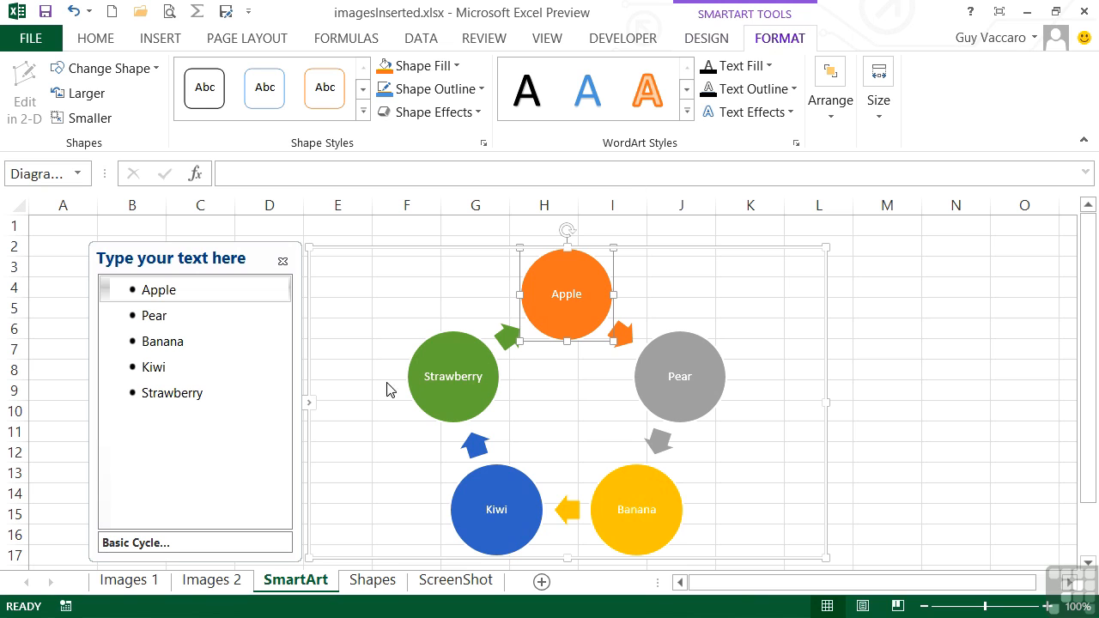
Apply the white-framed backward-leaning perspective picture style to the five-girls picture on the Images 1 sheet.
click(137, 582)
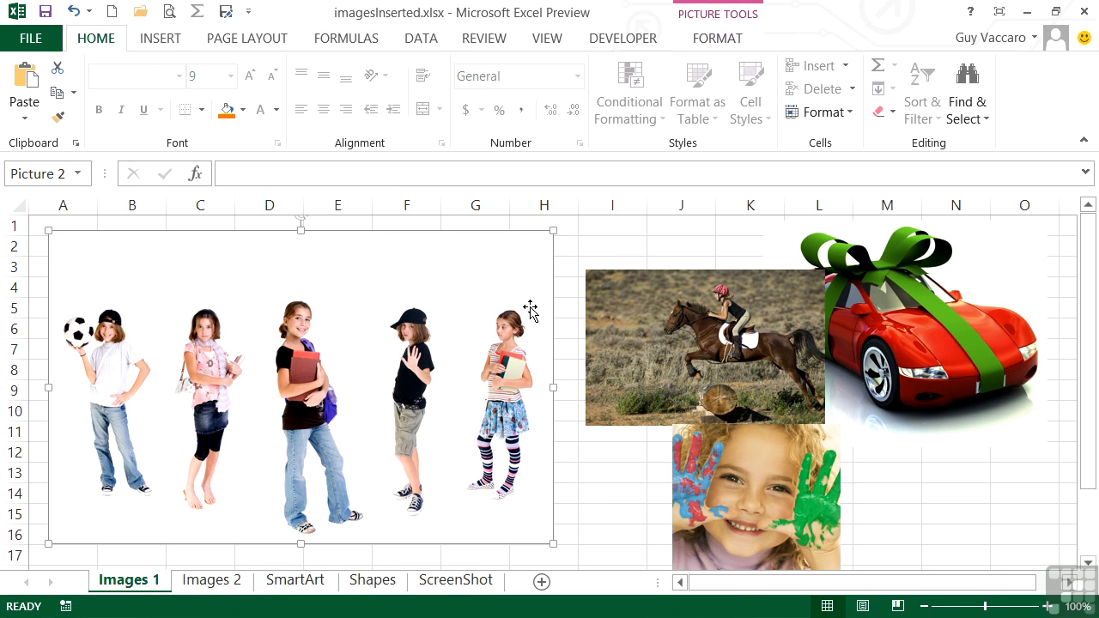
click(721, 33)
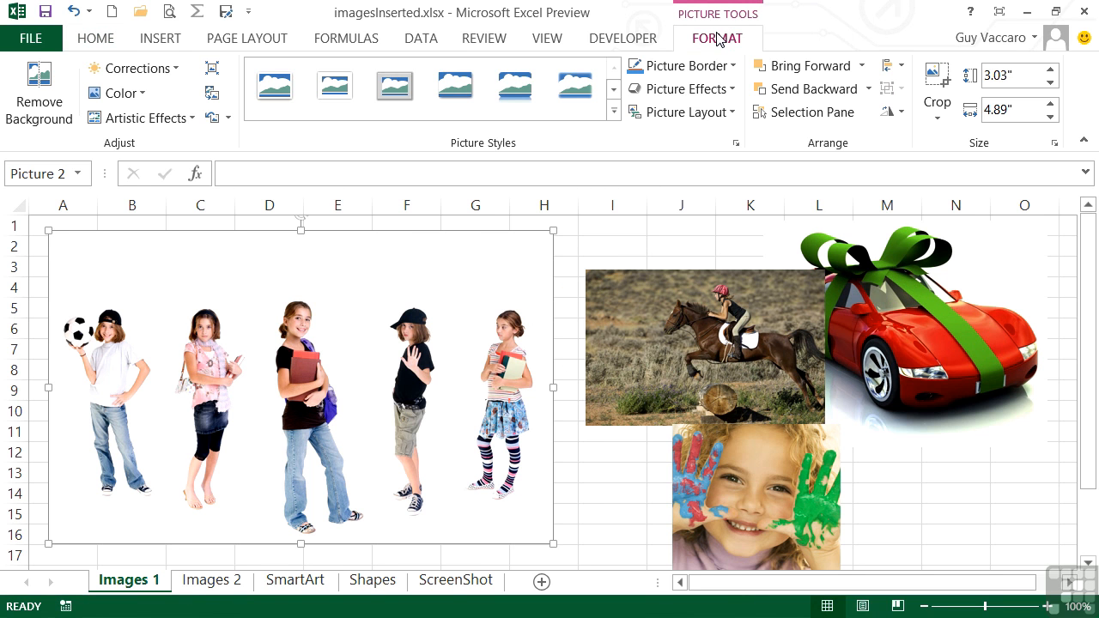
click(614, 114)
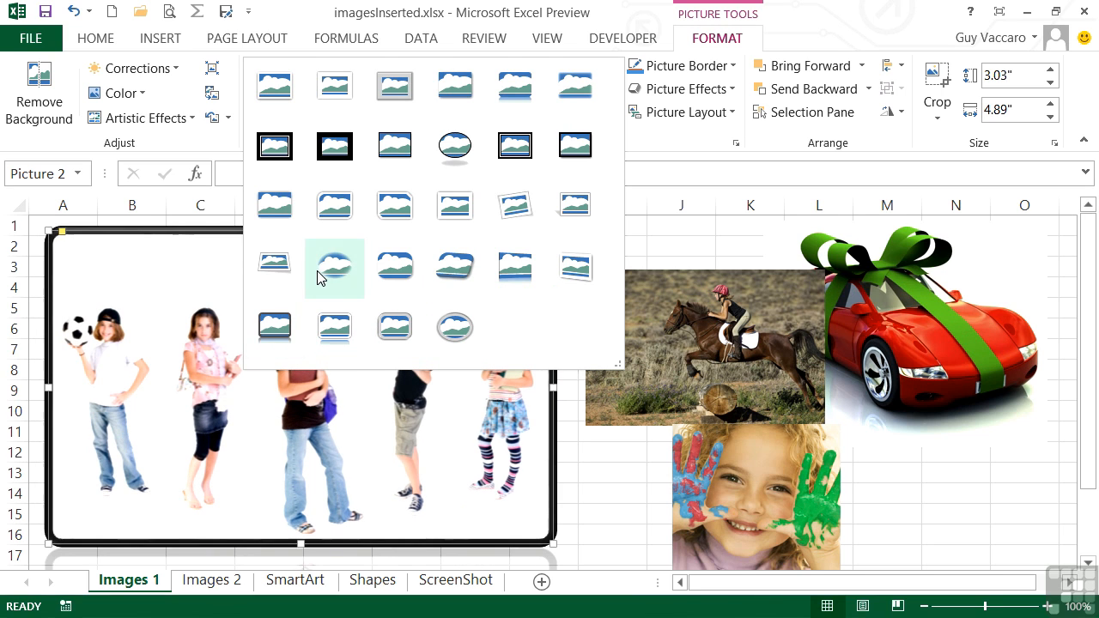
click(280, 270)
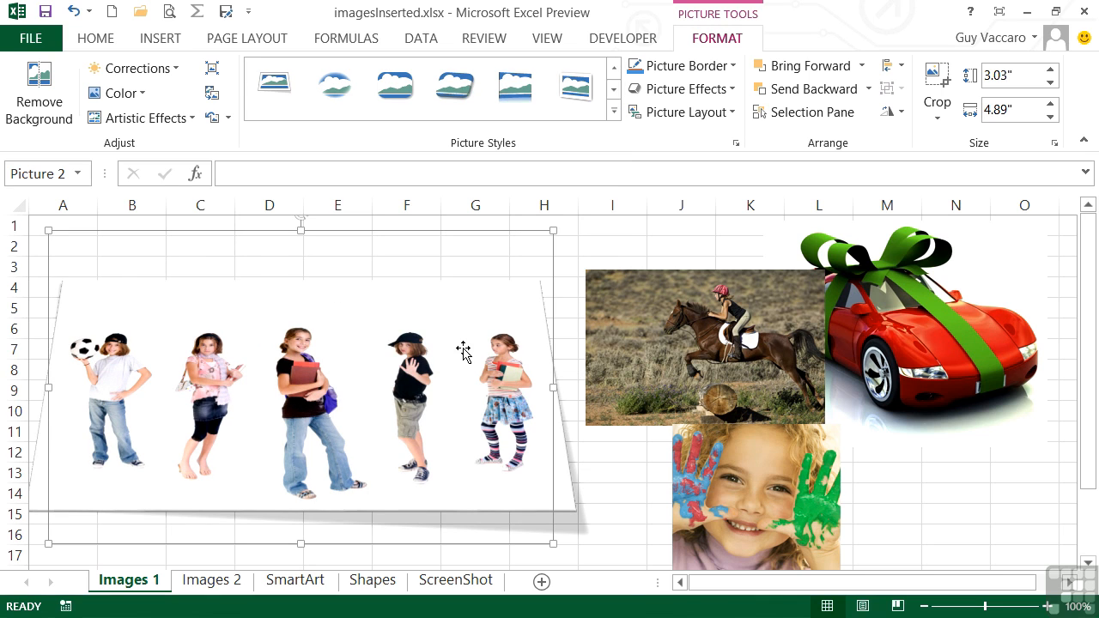
Give the five-girls picture a 6 pt border in the green theme color.
click(734, 67)
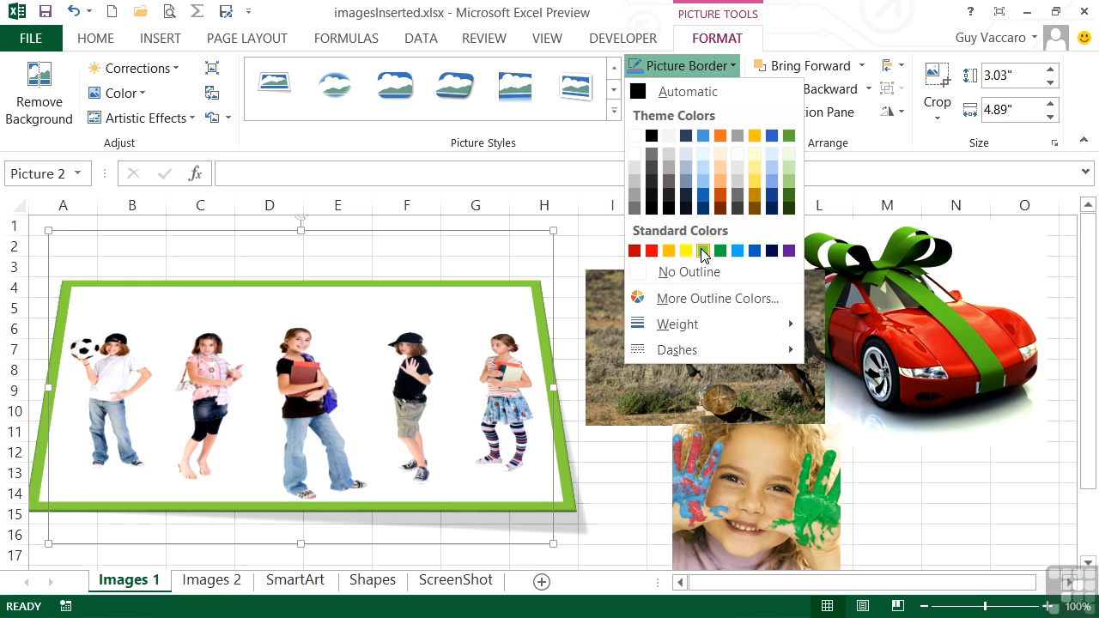
mouse_move(768, 327)
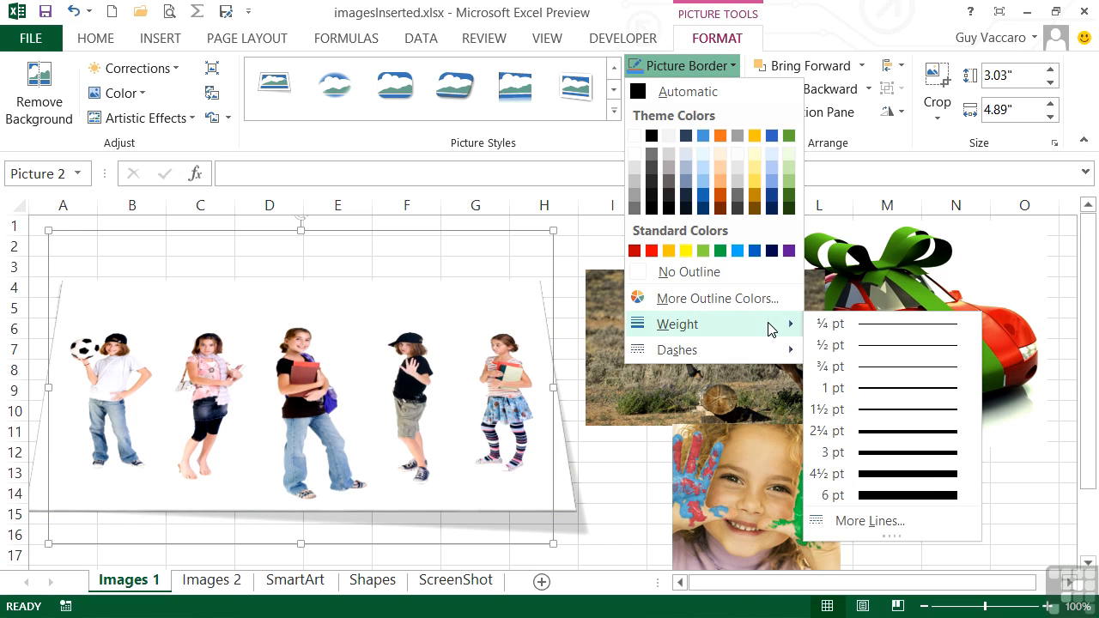
click(876, 496)
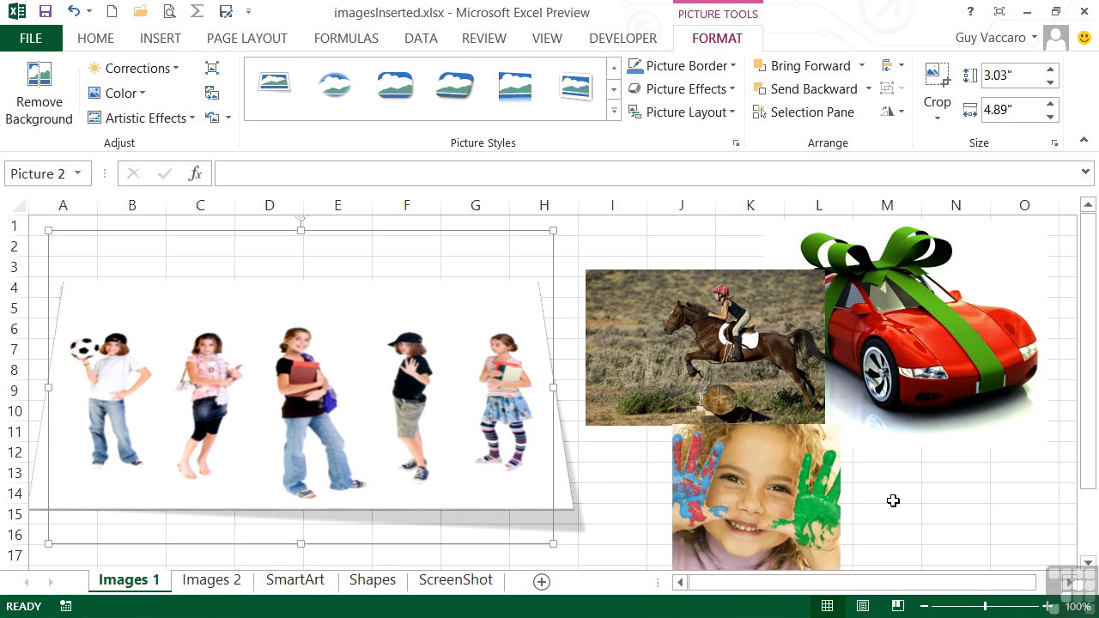
click(732, 68)
click(788, 137)
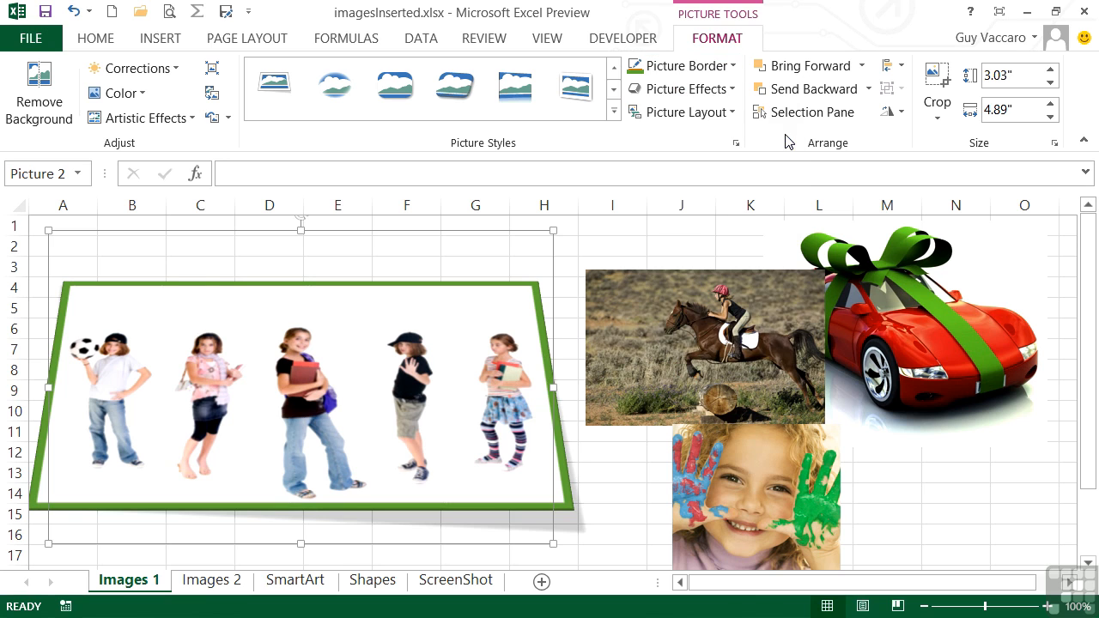
Preview the shadow and bevel effects, and apply a left-facing off-axis parallel 3-D rotation to the five-girls picture.
click(732, 91)
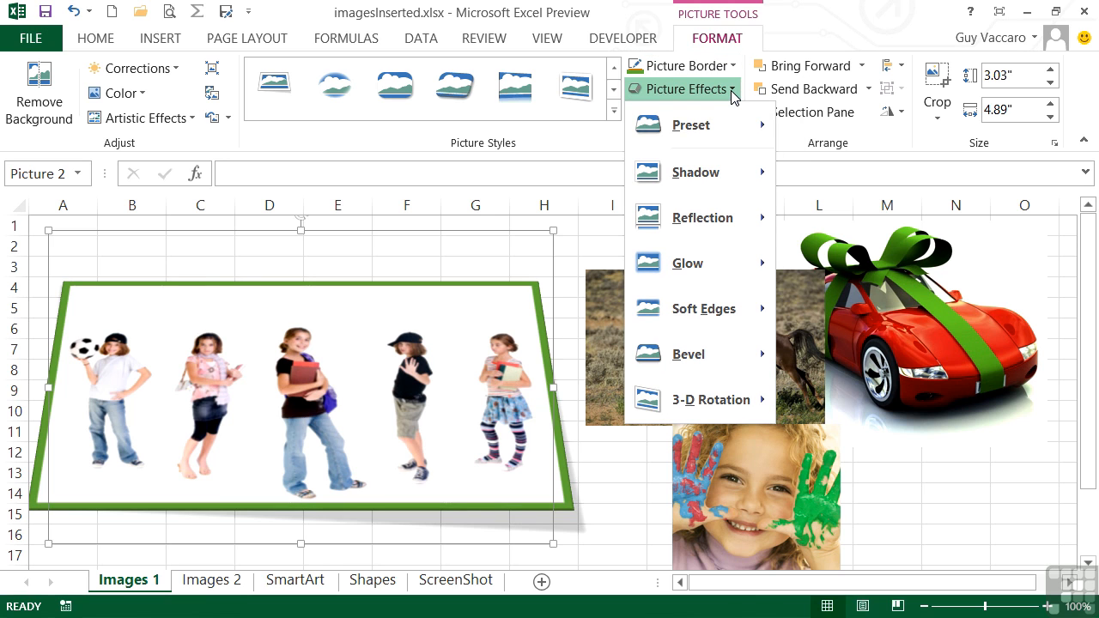
mouse_move(728, 169)
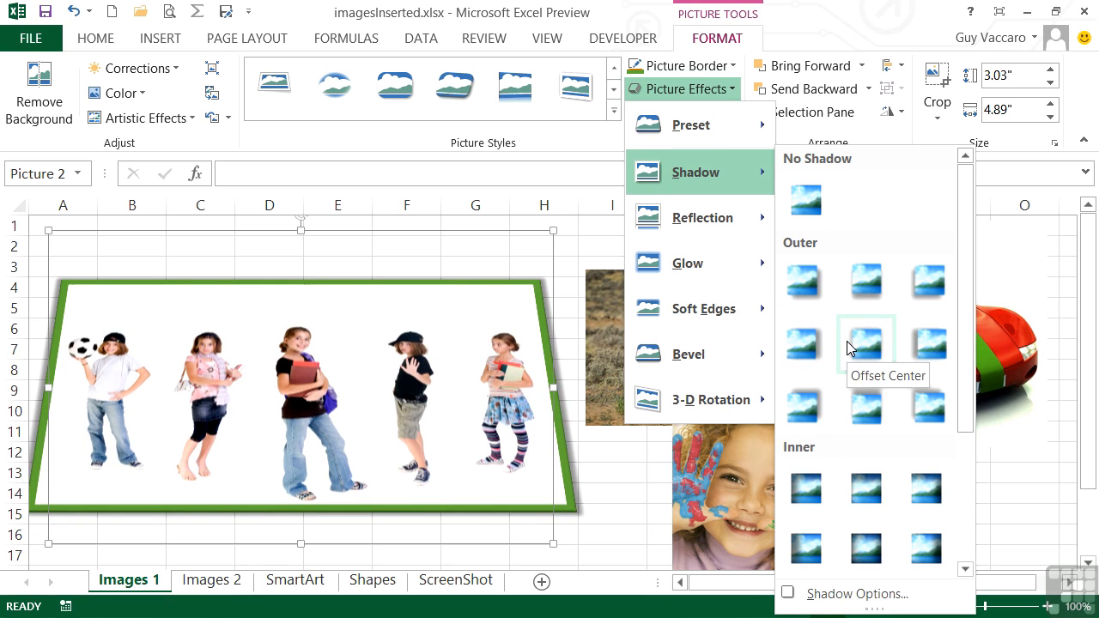
click(963, 477)
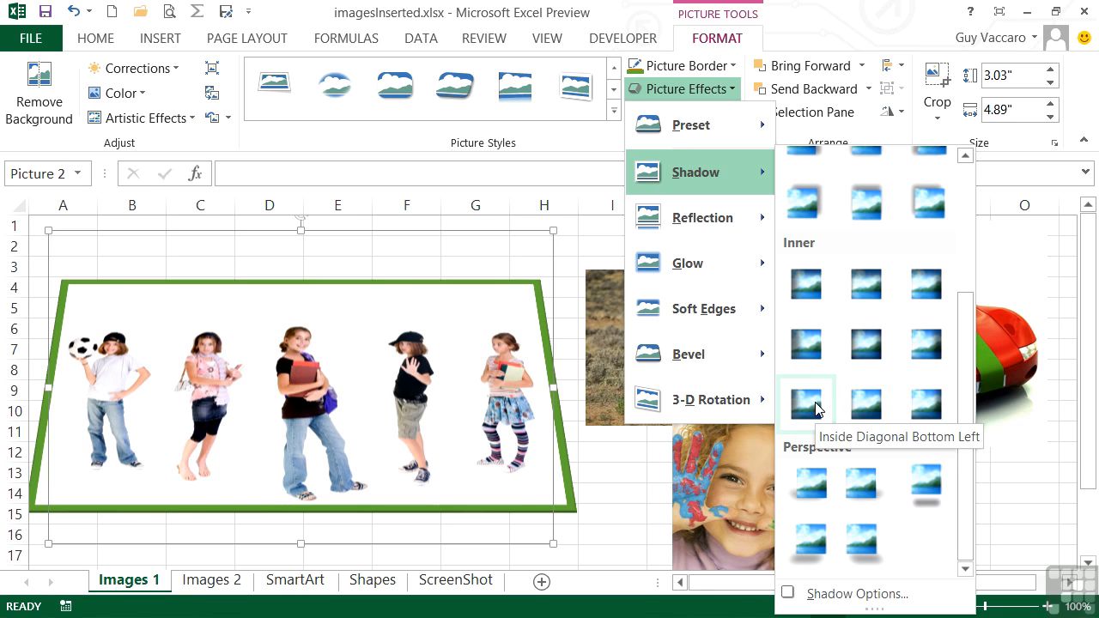
mouse_move(760, 222)
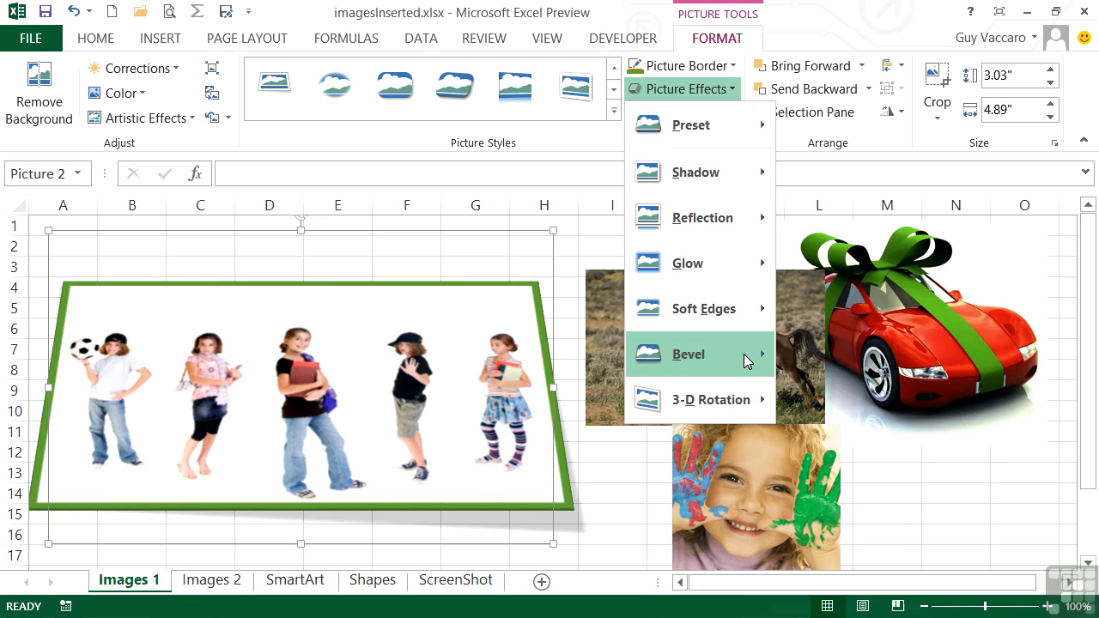
mouse_move(744, 358)
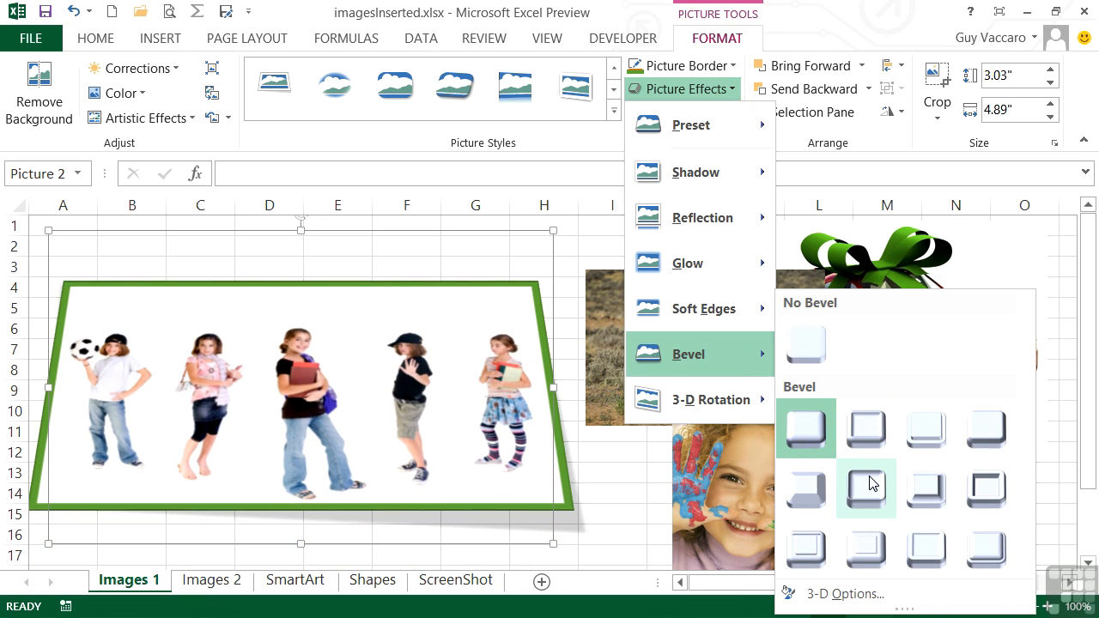
mouse_move(714, 400)
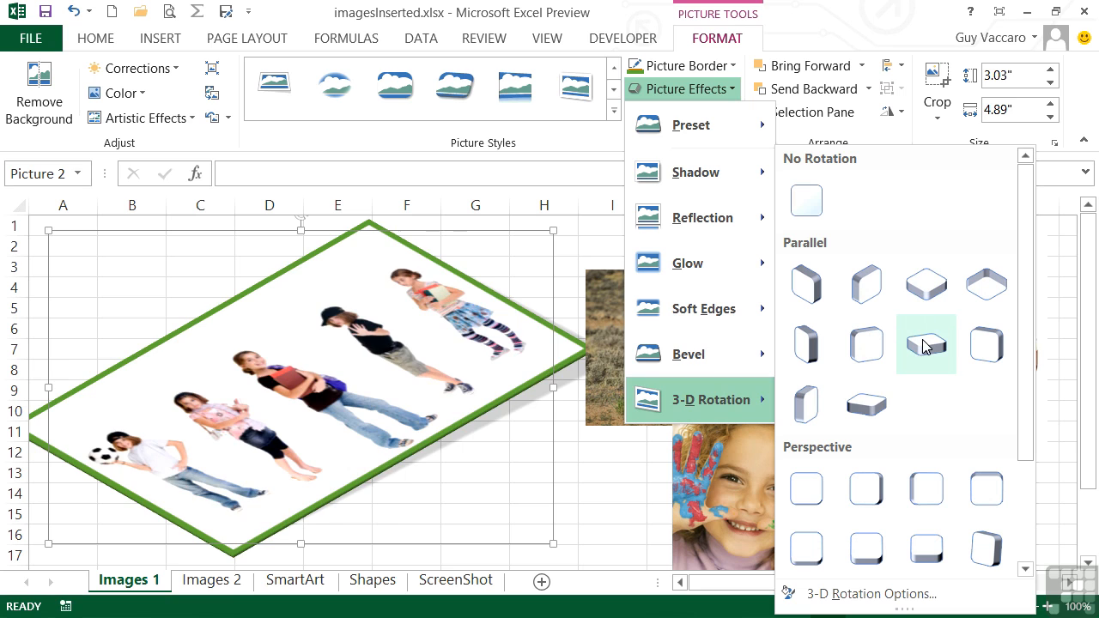
click(986, 352)
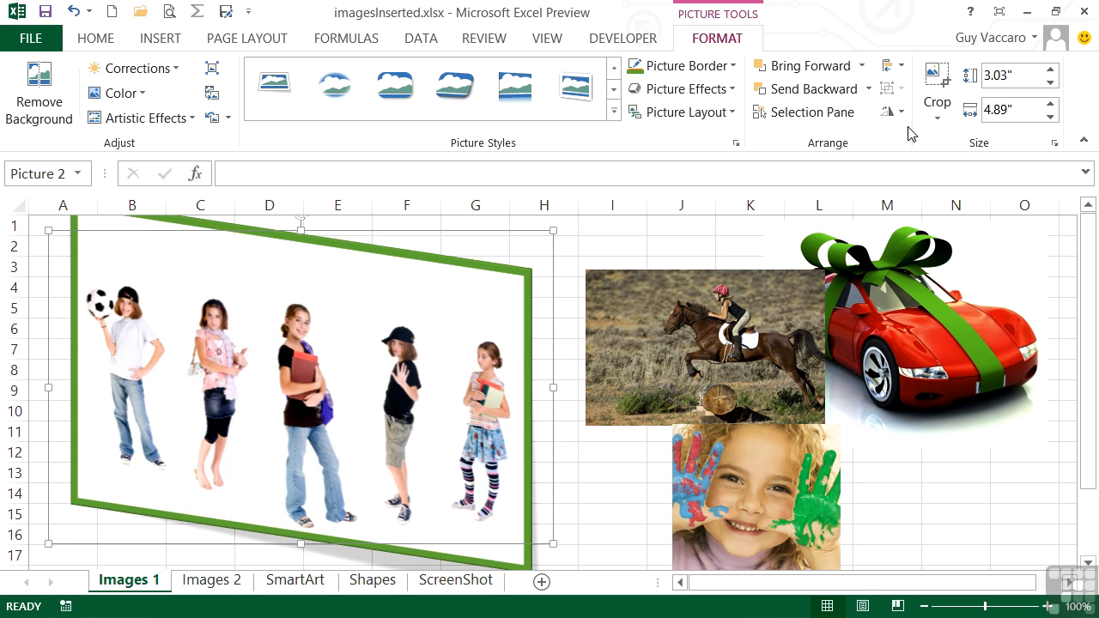
Crop the picture to the middle three girls, trimming both sides and the top to 2.56" high by 2.83" wide.
click(950, 127)
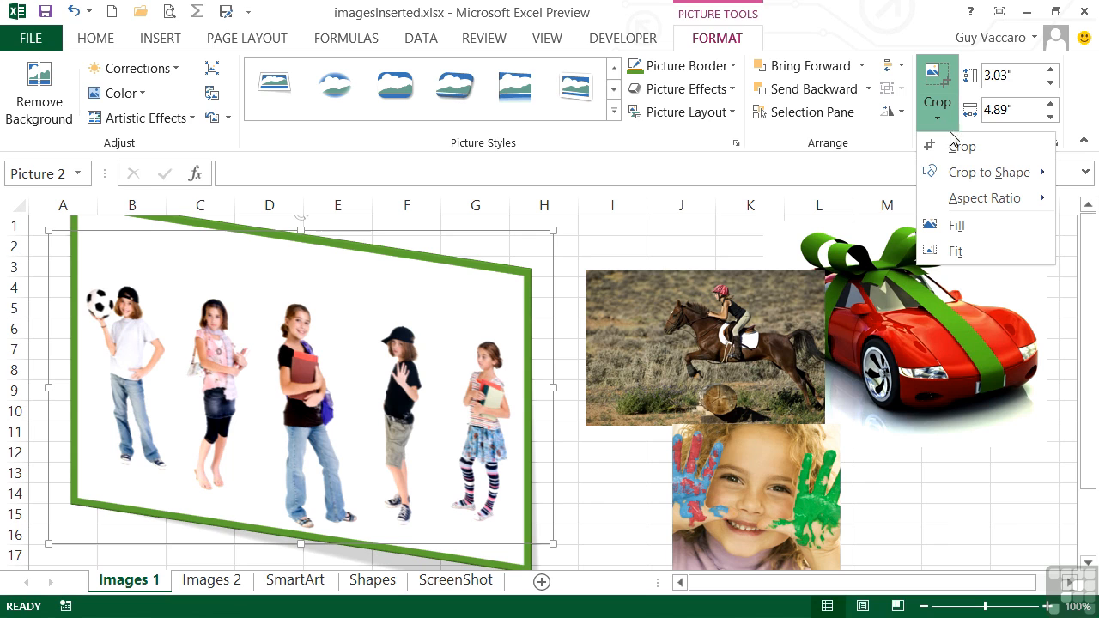
click(964, 152)
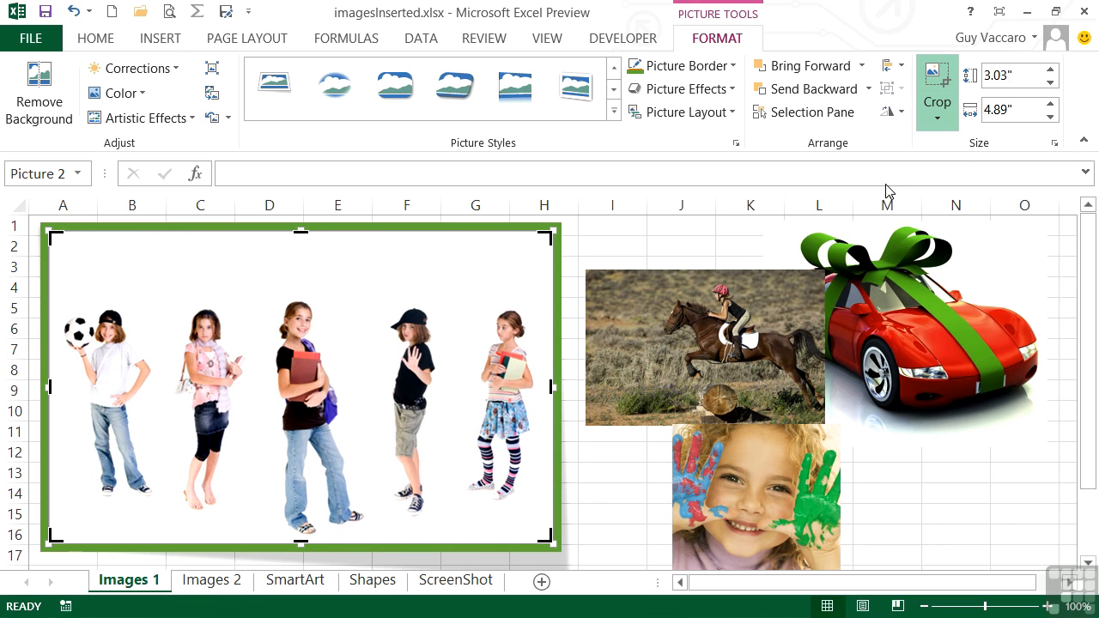
drag(546, 389, 455, 392)
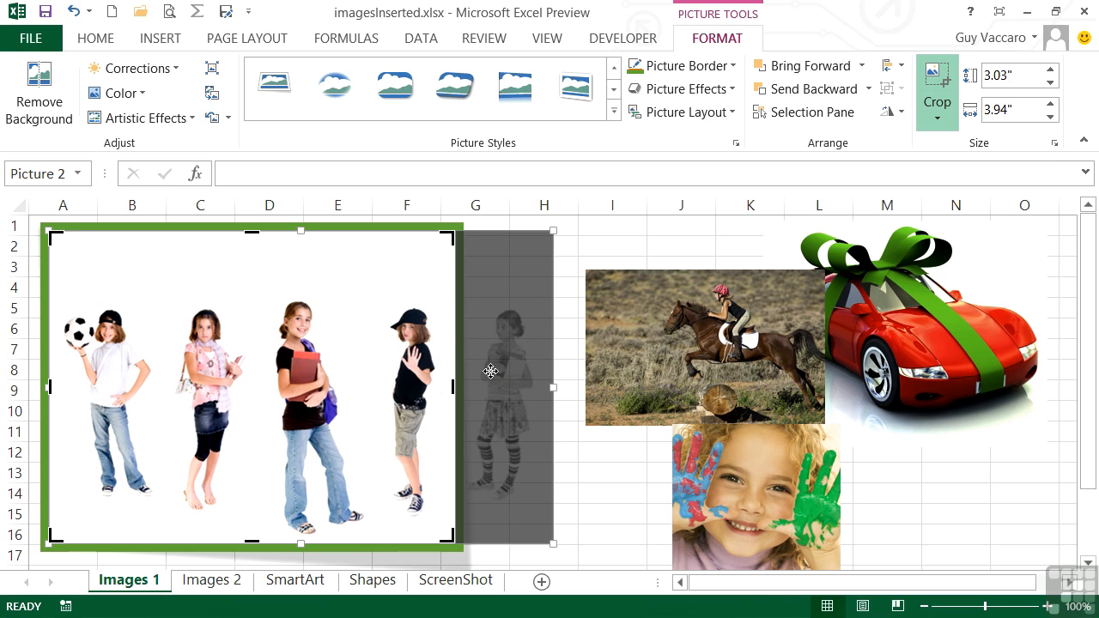
mouse_move(53, 389)
mouse_down()
mouse_move(174, 391)
mouse_move(163, 391)
mouse_up()
drag(311, 230, 308, 281)
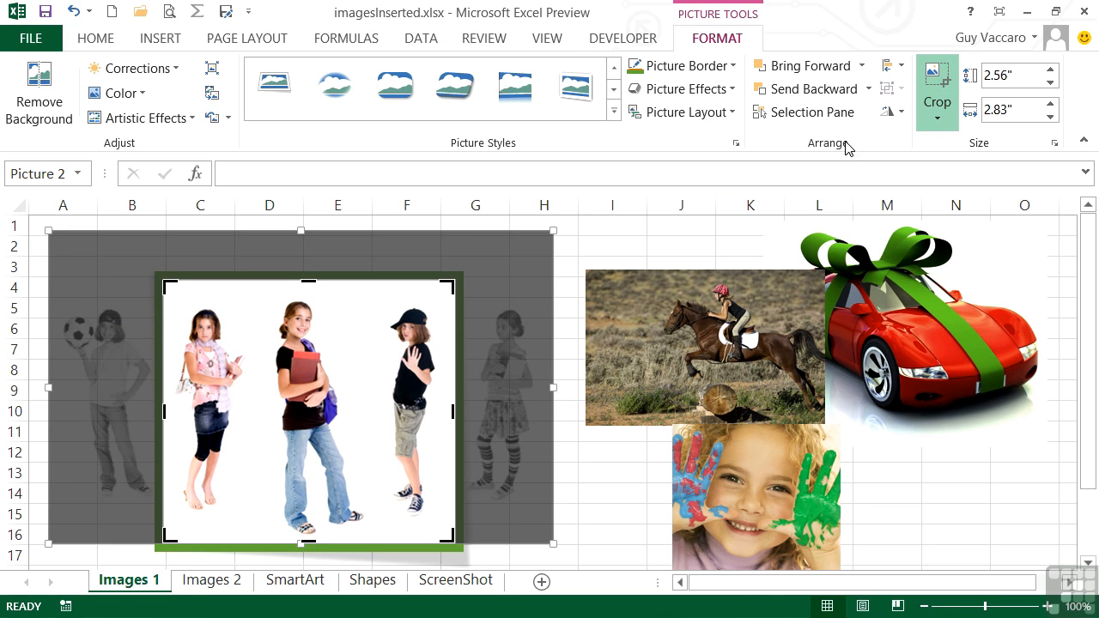
click(937, 82)
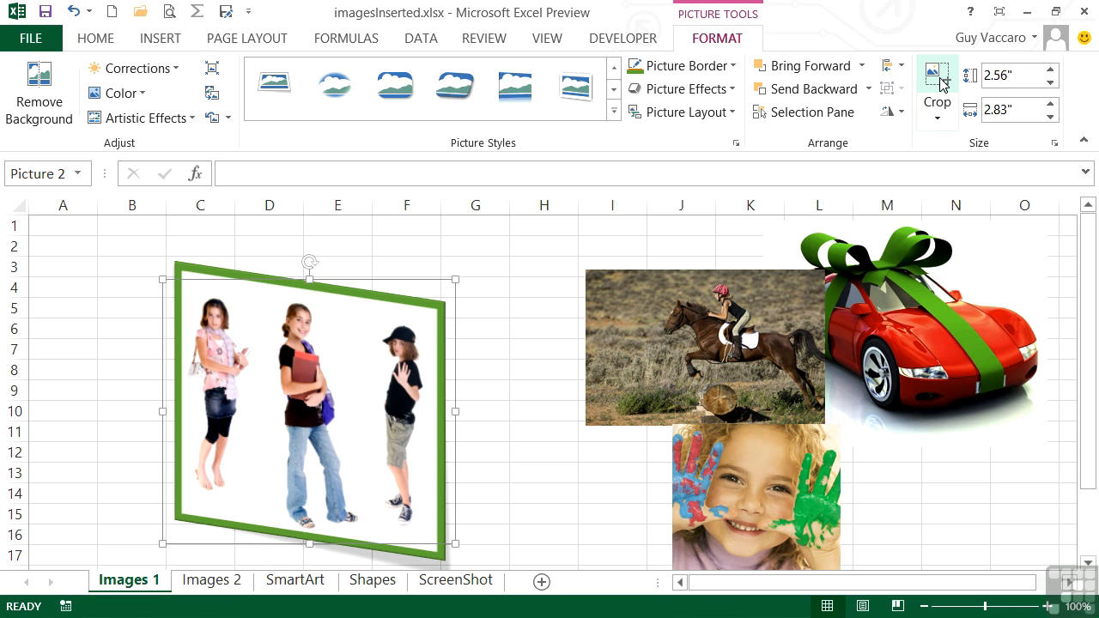
Preview the rotate and flip options on the cropped picture without applying any.
click(900, 112)
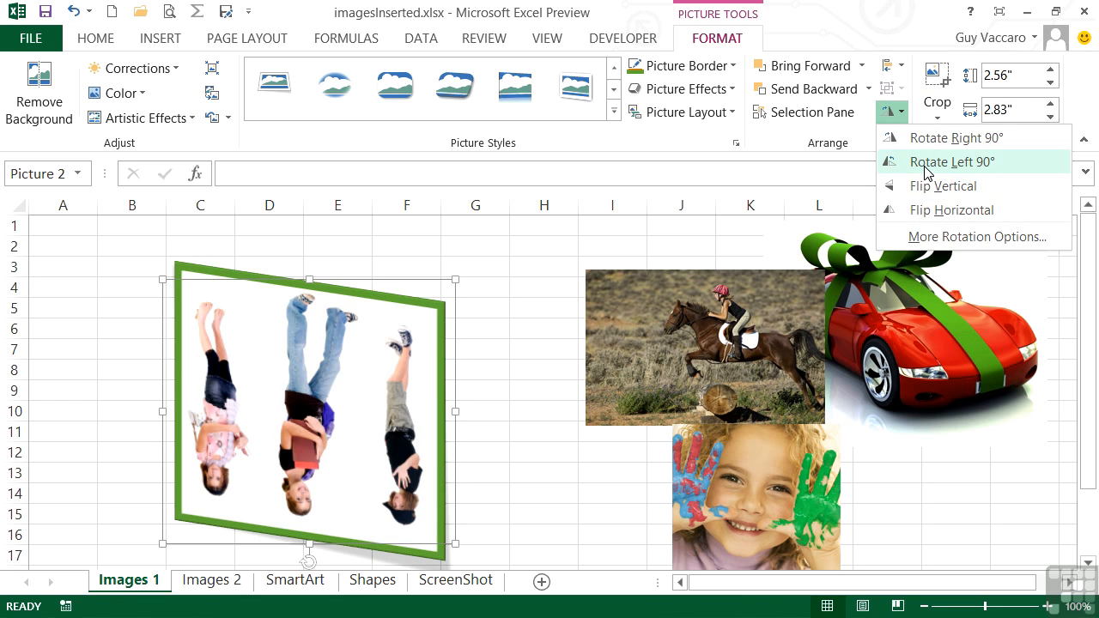
key(Escape)
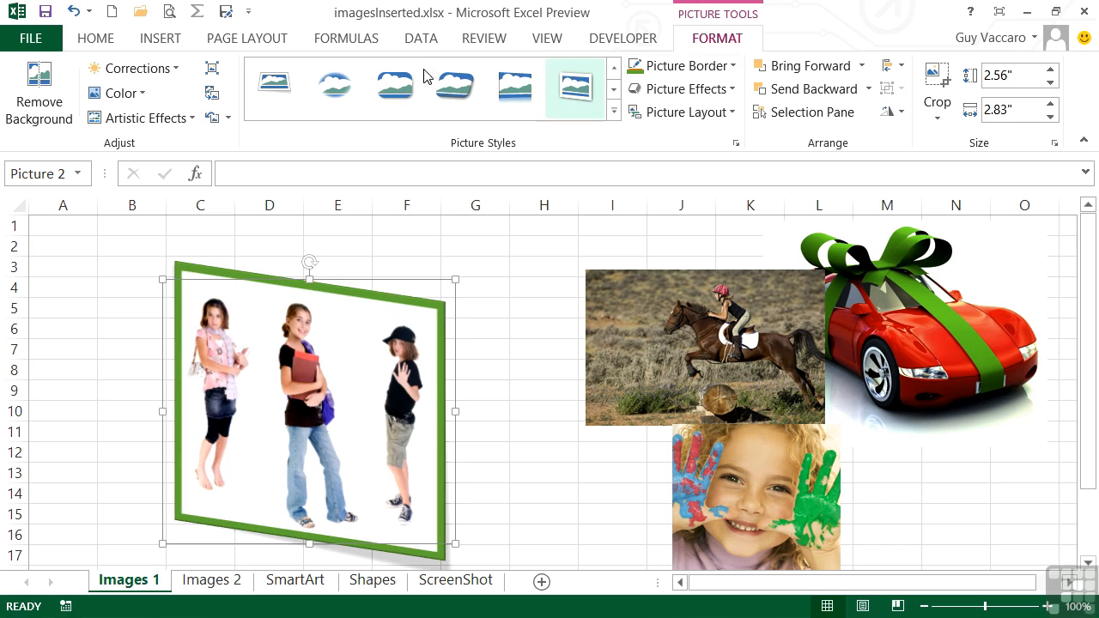
Remove all color saturation from the cropped picture and recolor it with the dark blue accent variation.
click(148, 96)
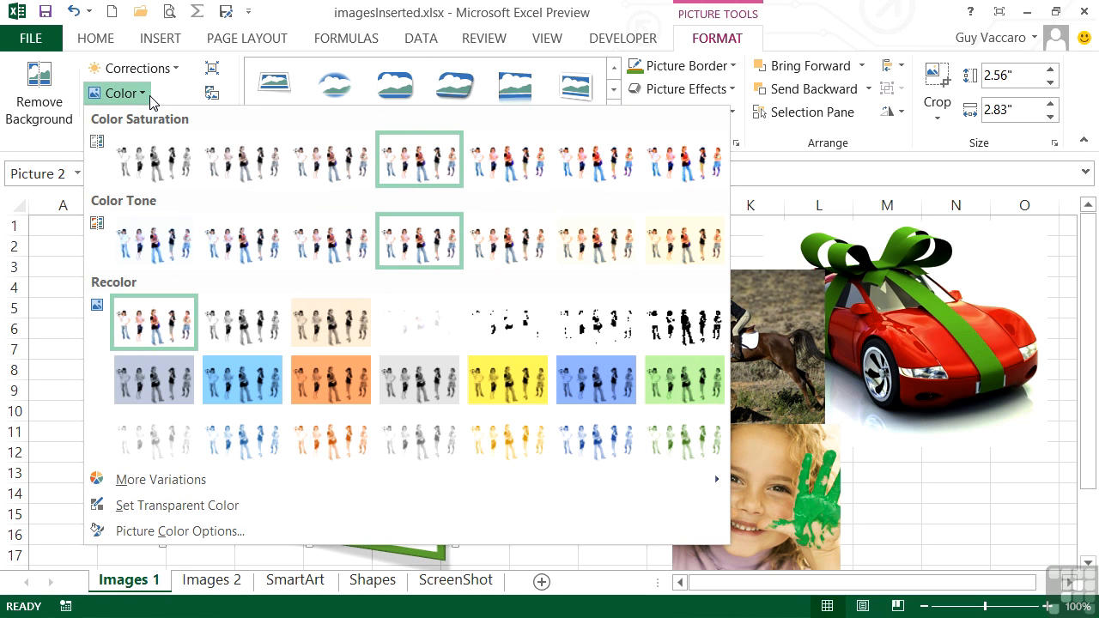
click(166, 153)
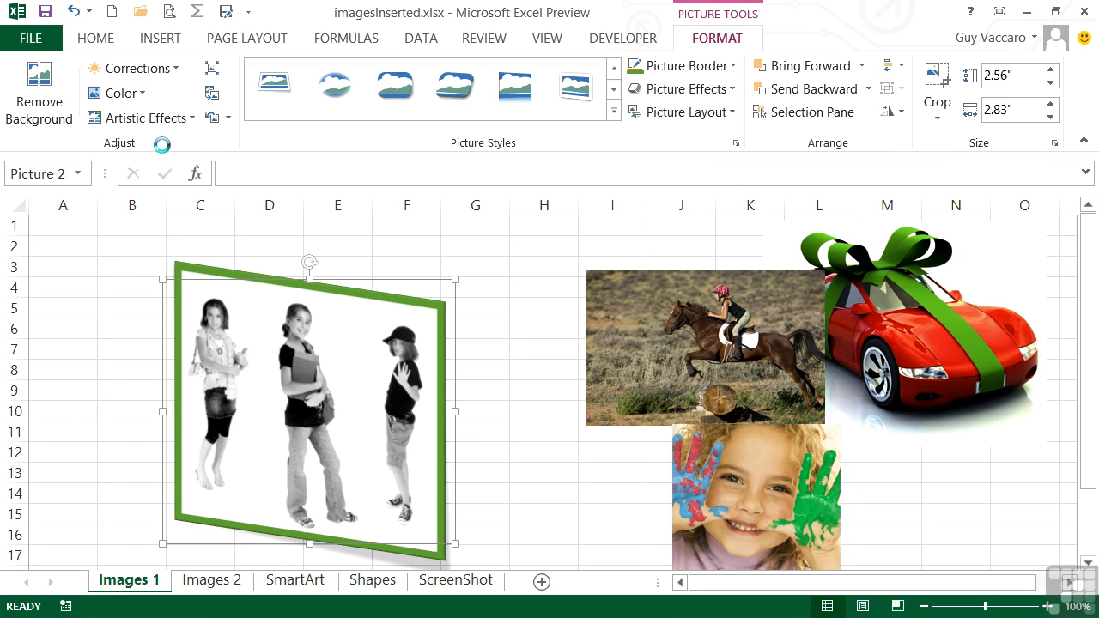
click(140, 93)
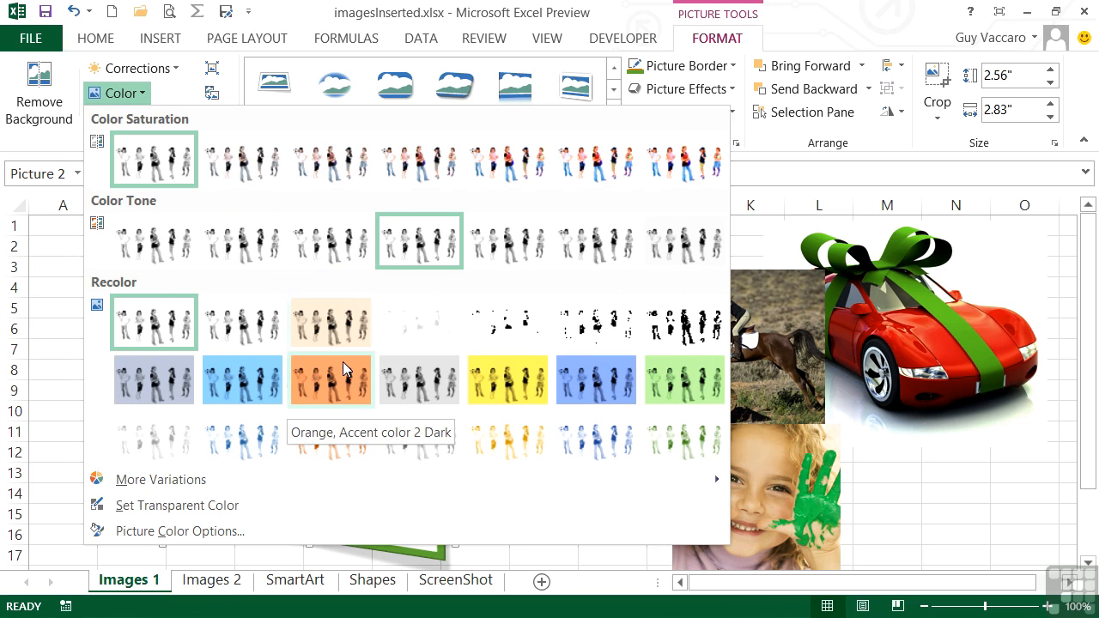
click(590, 384)
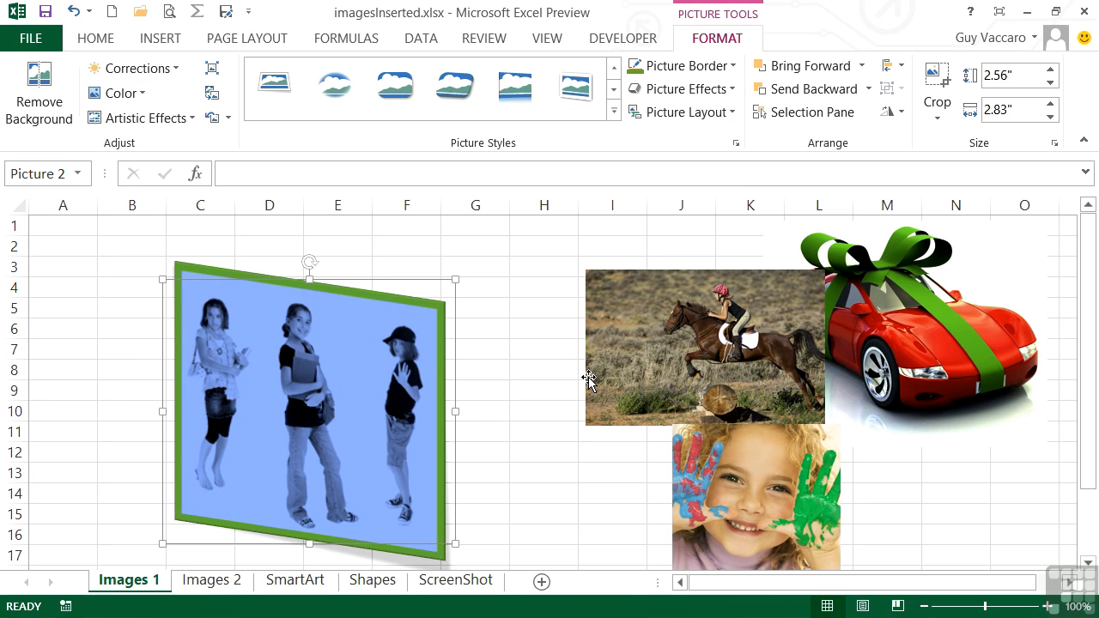
Restore the cropped picture's normal color saturation and set its recoloring back to none.
click(120, 92)
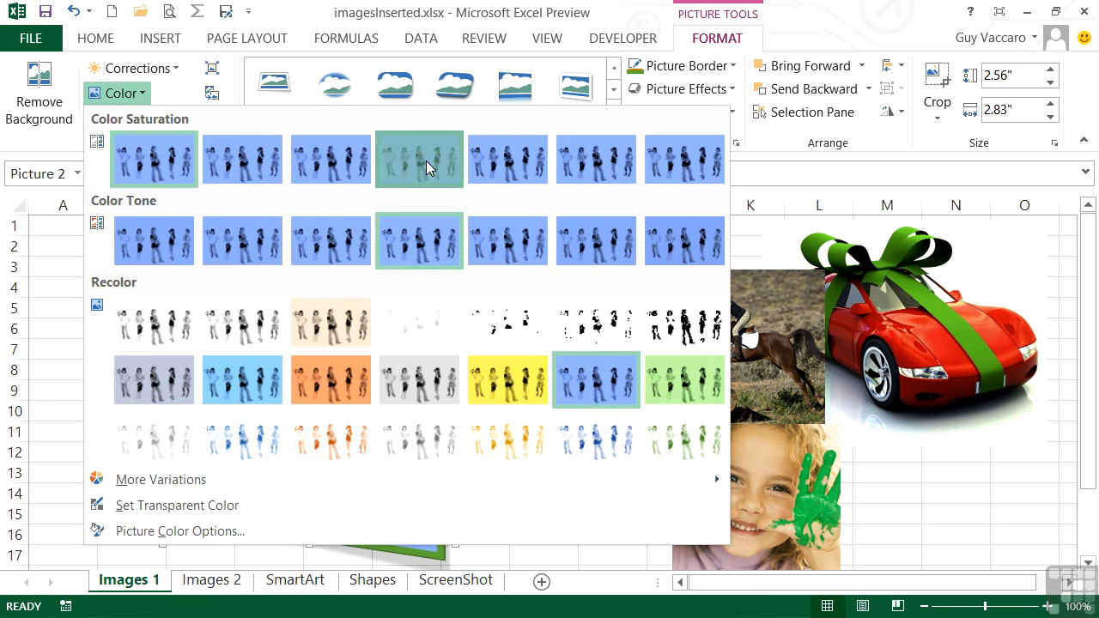
click(427, 168)
click(133, 92)
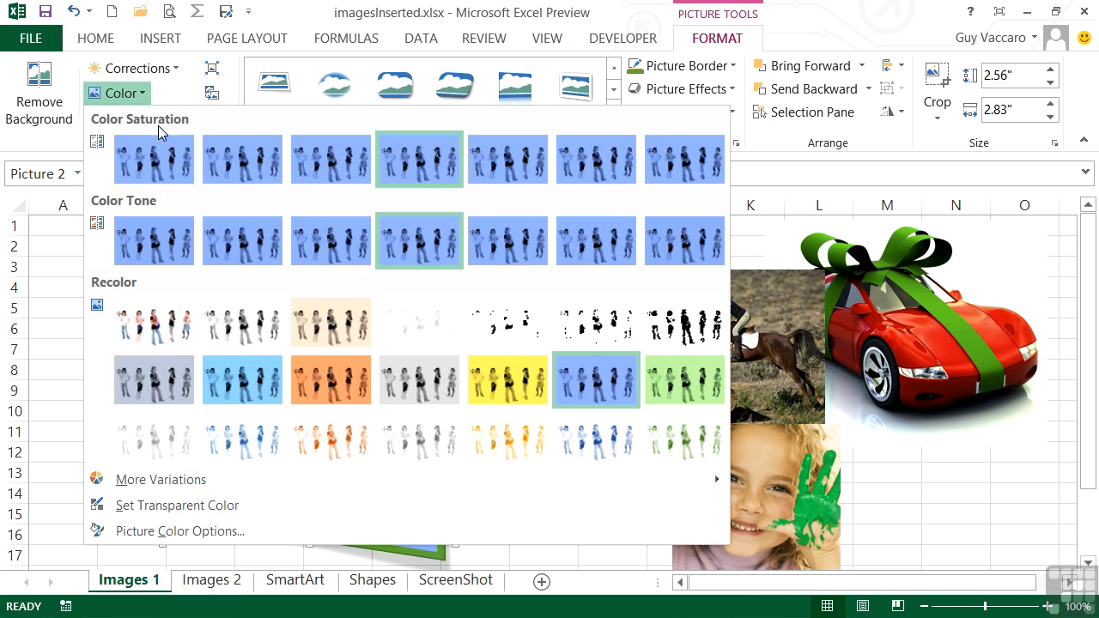
click(162, 328)
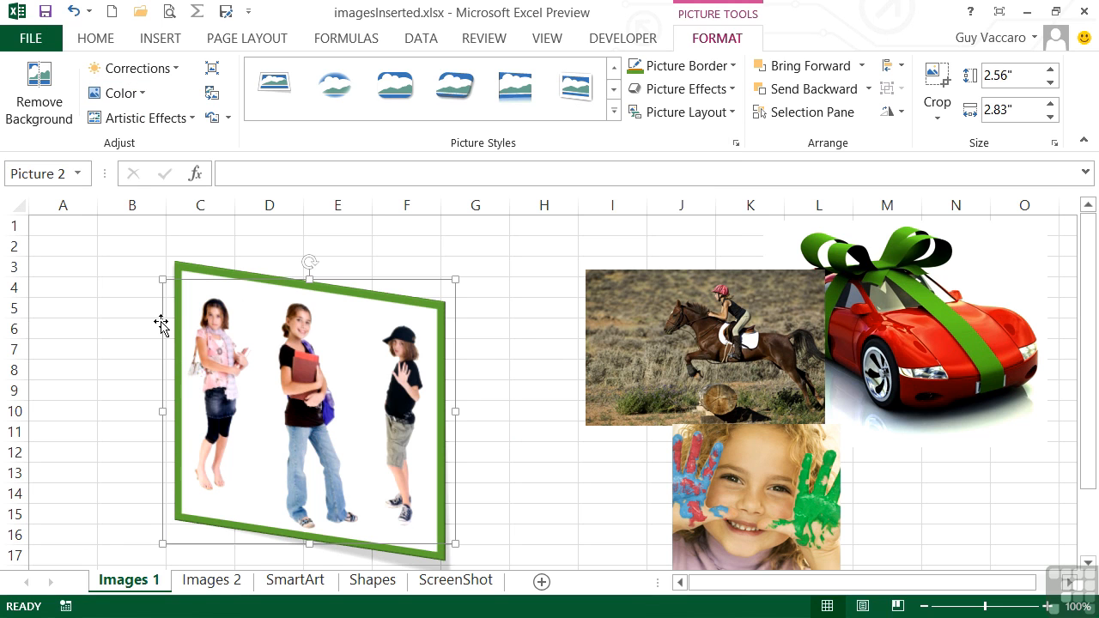
Apply the white-framed left perspective picture style to the horse picture and move it left, clear of the car picture.
click(694, 328)
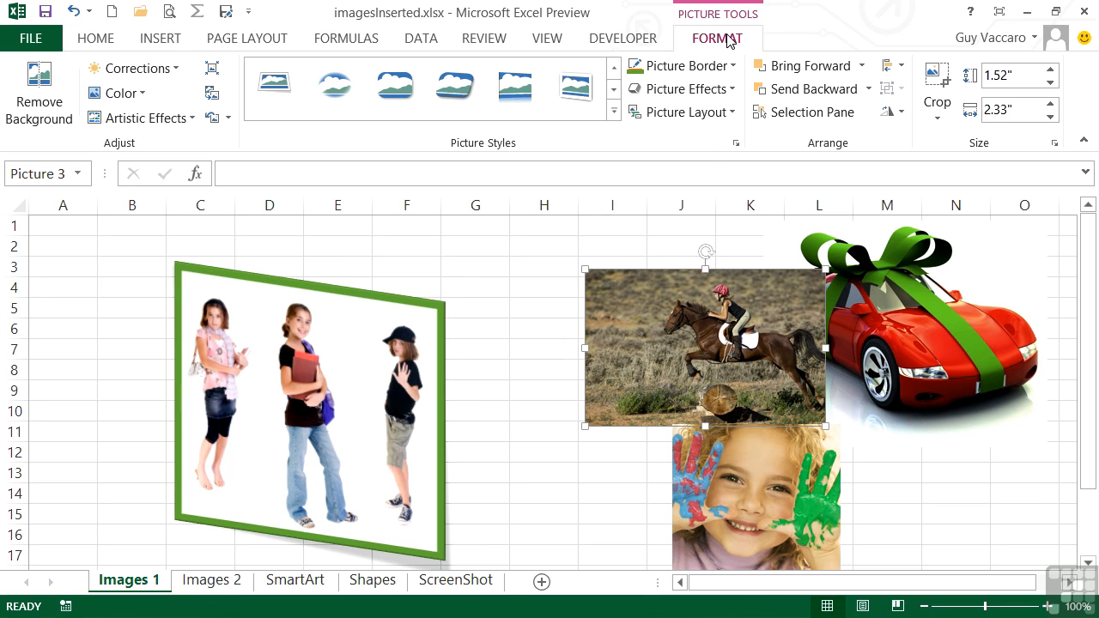
click(580, 101)
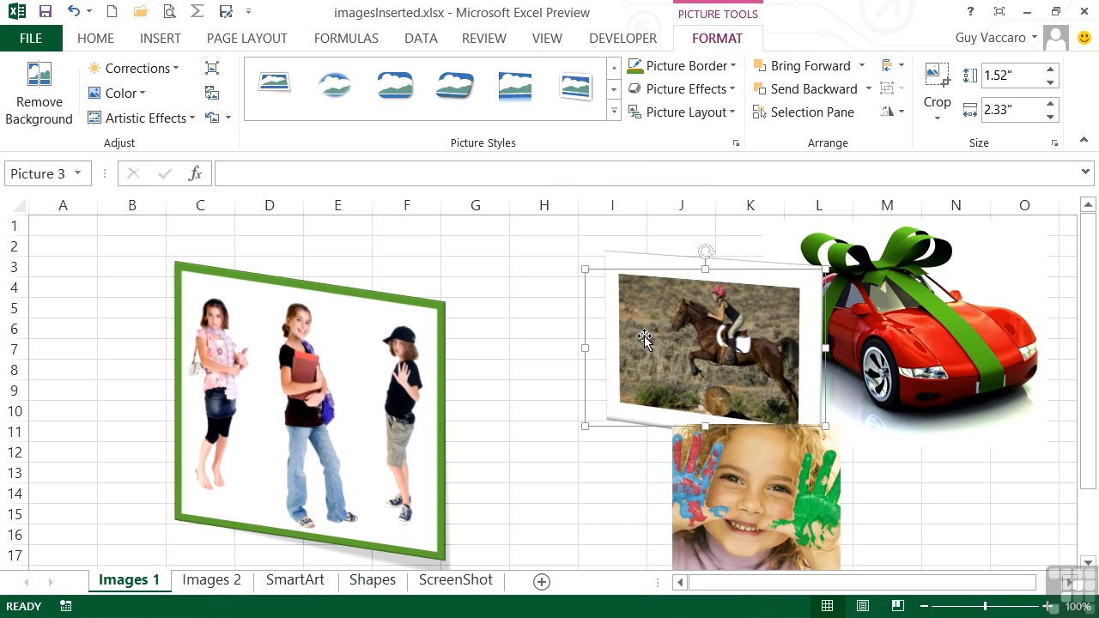
drag(716, 367, 621, 347)
Give the painted-hands girl picture the same white-framed left perspective style and move it left, beneath the horse picture.
click(798, 526)
click(614, 111)
click(584, 242)
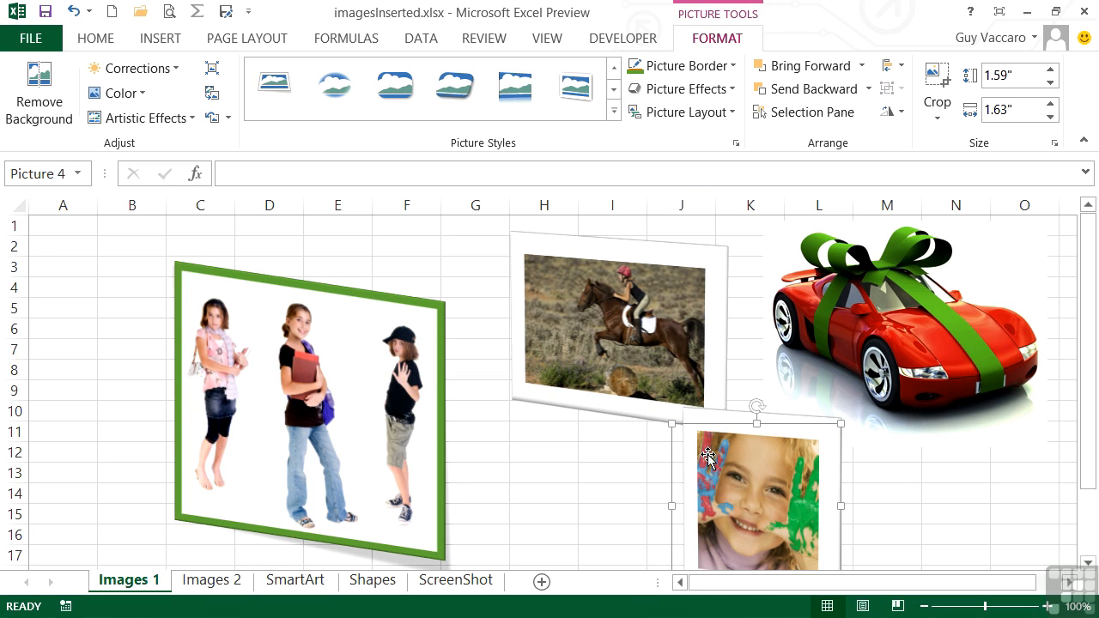
drag(766, 493, 599, 507)
Apply the soft-edged oval picture style to the red car picture.
click(916, 344)
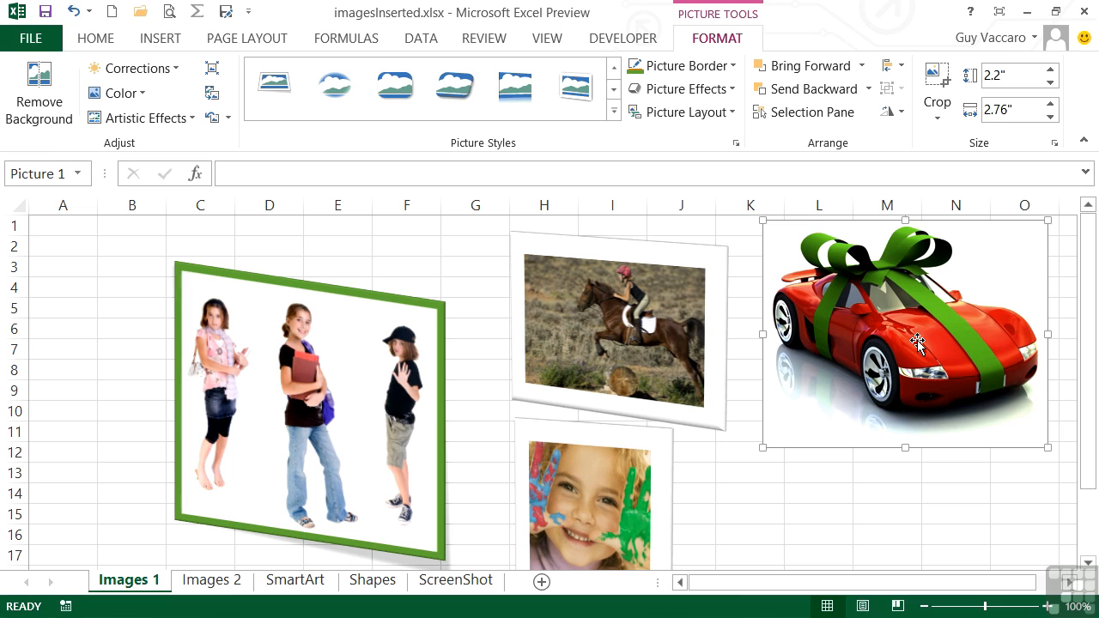
click(352, 98)
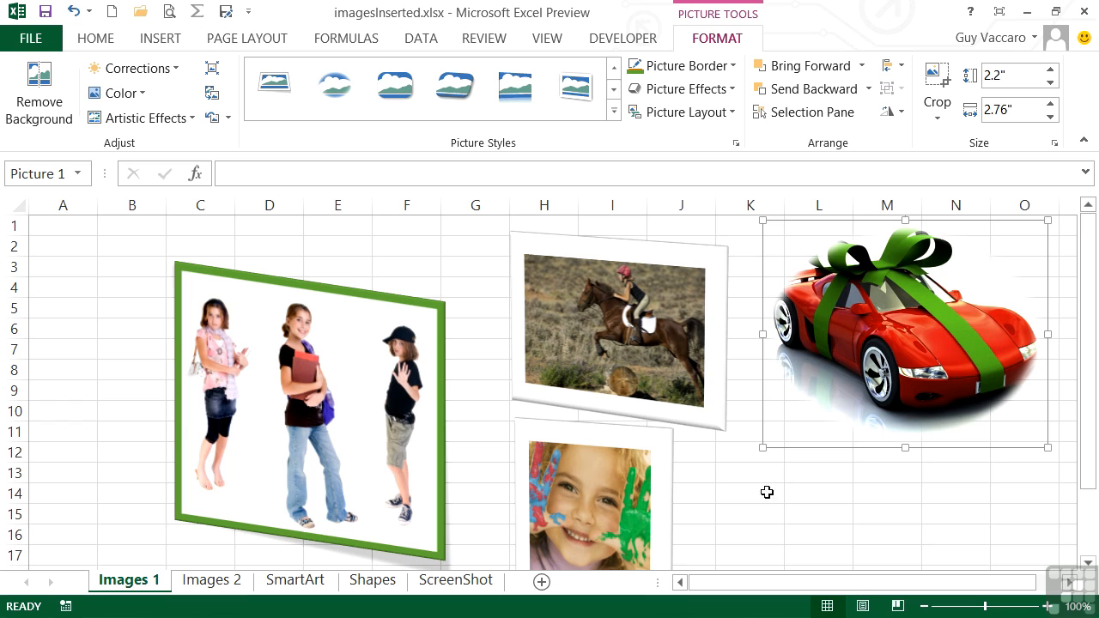
Apply the relaxed white perspective picture style to the tilted folder-window image on the ScreenShot sheet and view its picture effects options.
click(456, 581)
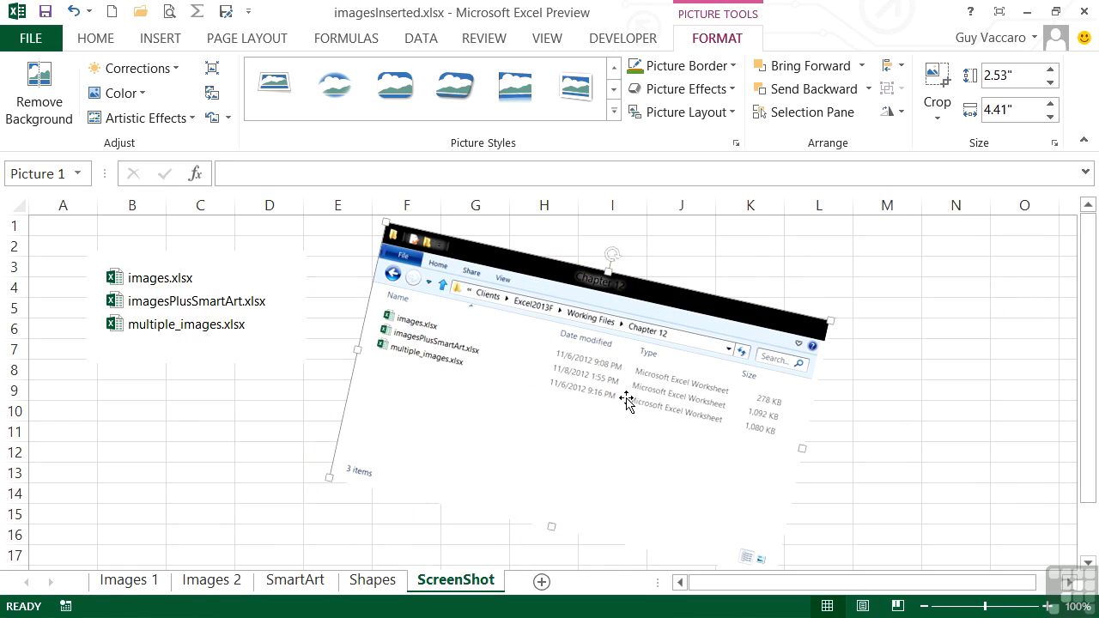
click(613, 111)
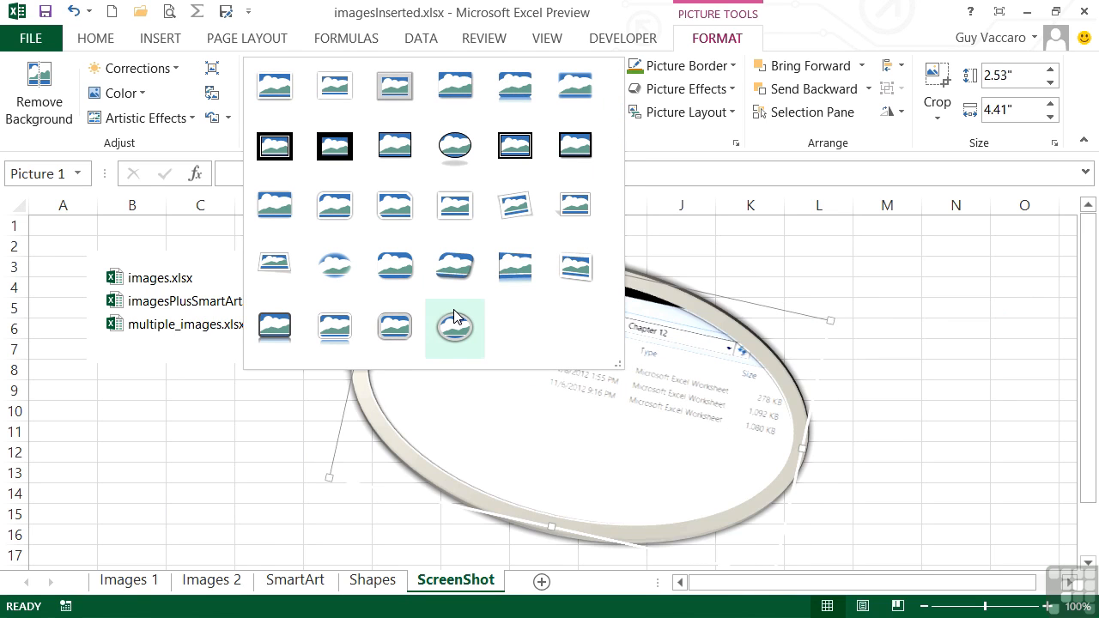
click(275, 263)
click(732, 92)
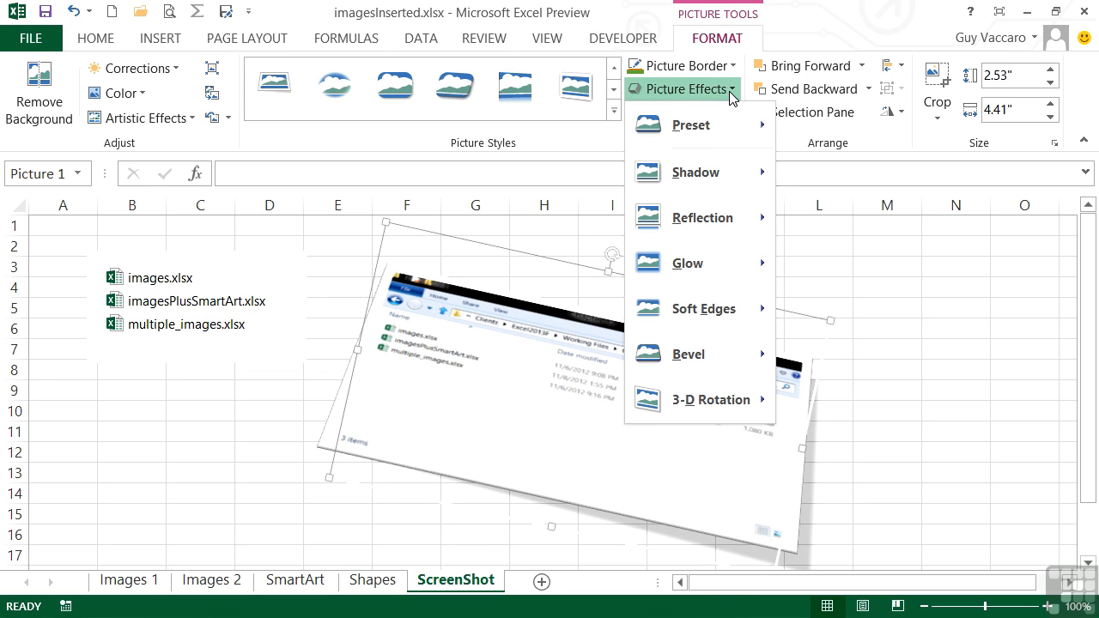
click(731, 93)
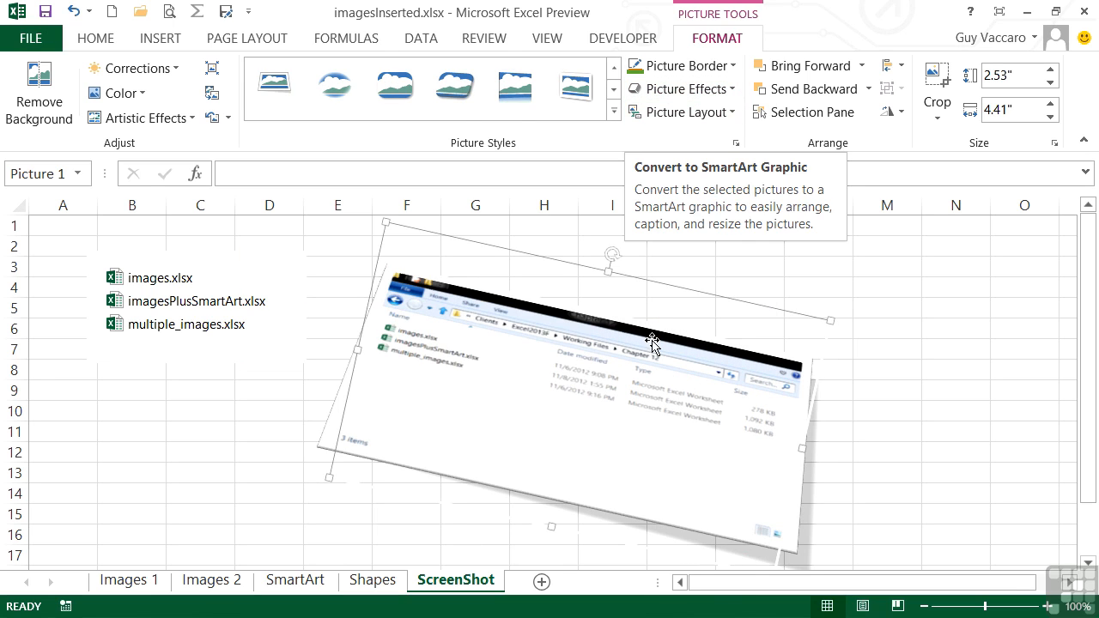
Apply the solid gold theme shape style to the blue rectangle on the Shapes sheet.
click(373, 580)
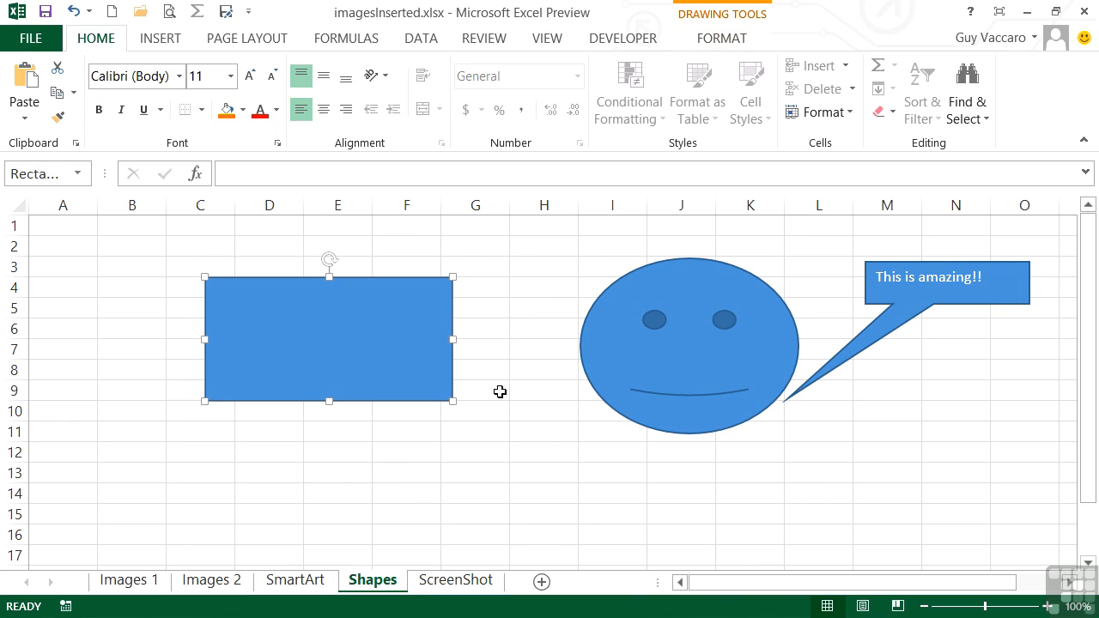
click(730, 34)
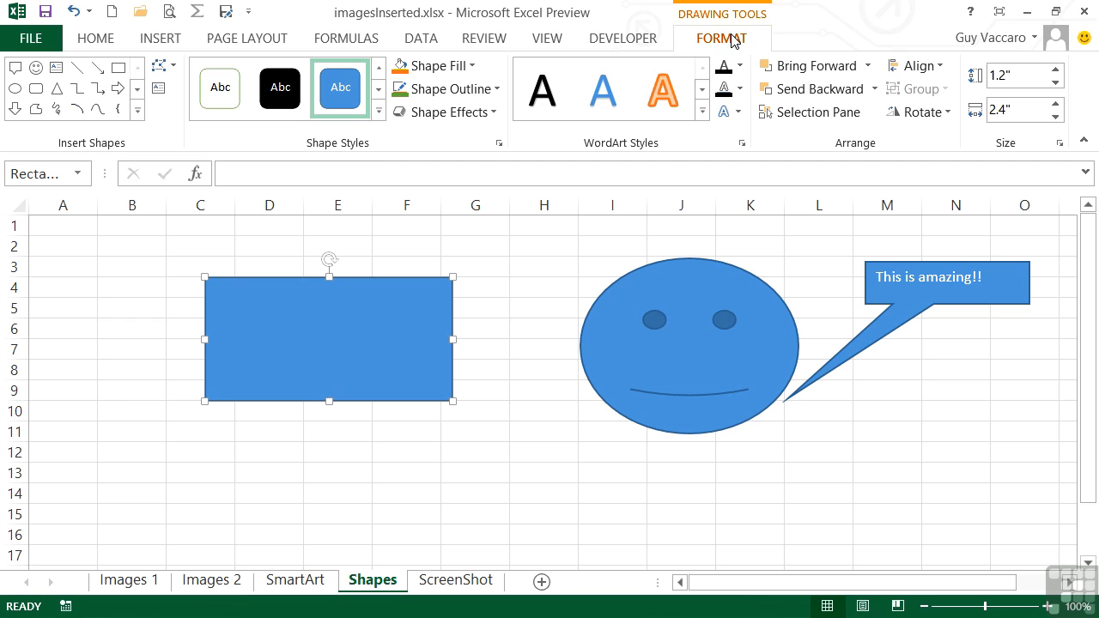
click(378, 111)
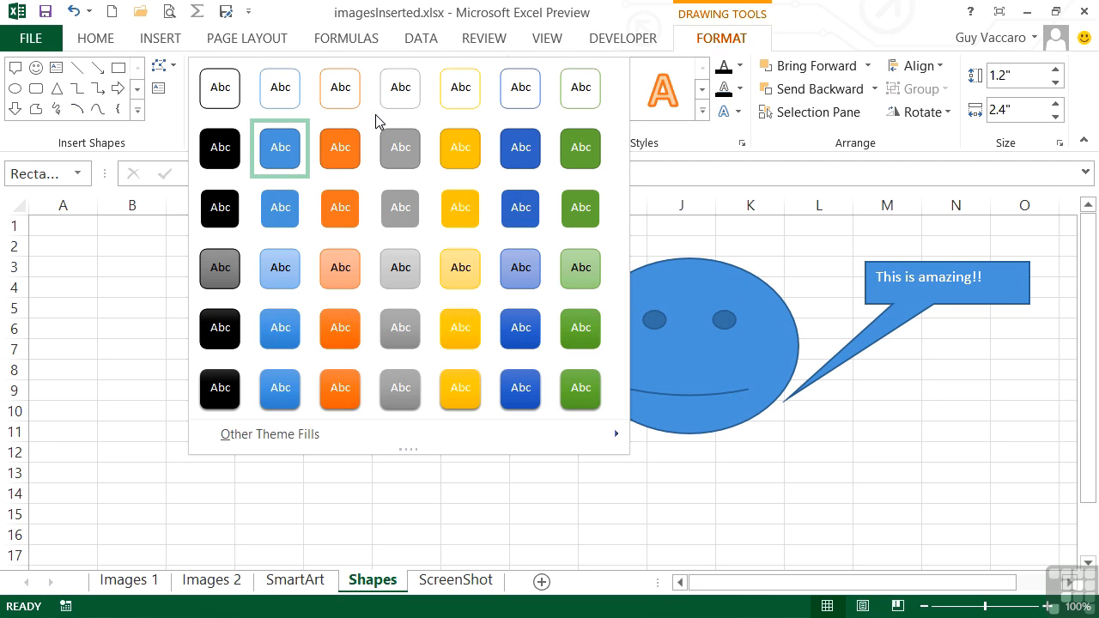
click(460, 208)
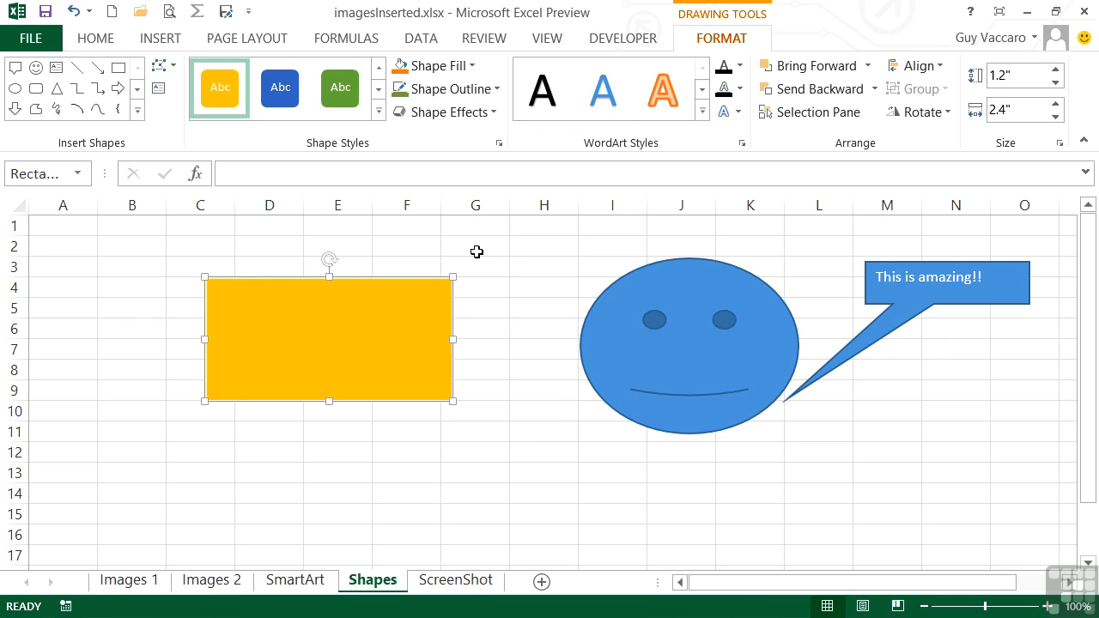
Set the gold rectangle's outline weight to 6 pt and its line style to dashed.
click(496, 88)
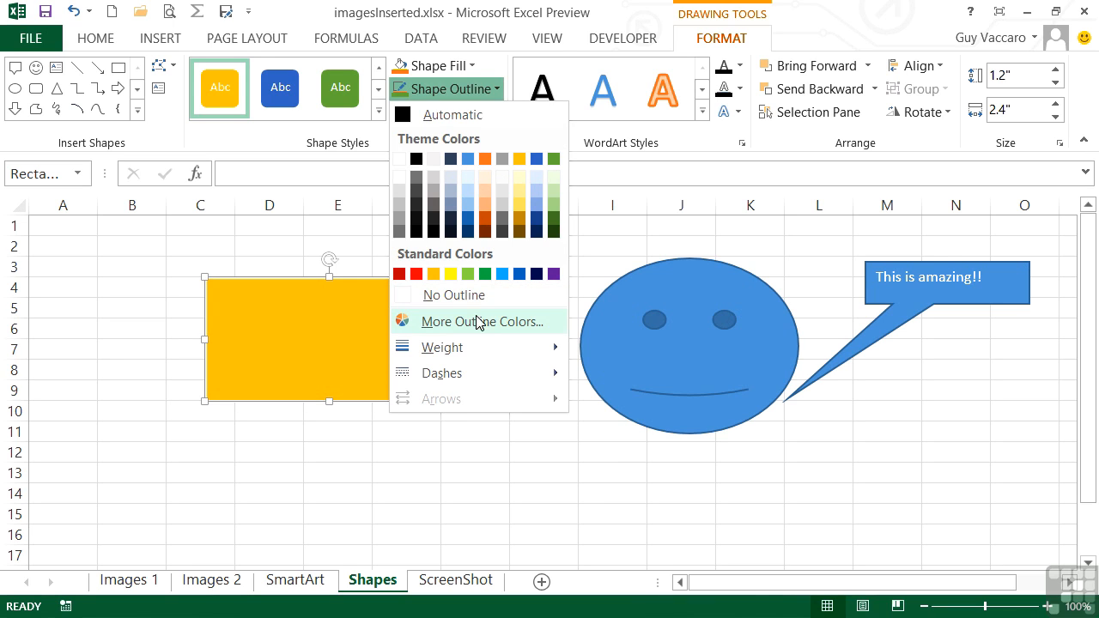
mouse_move(507, 361)
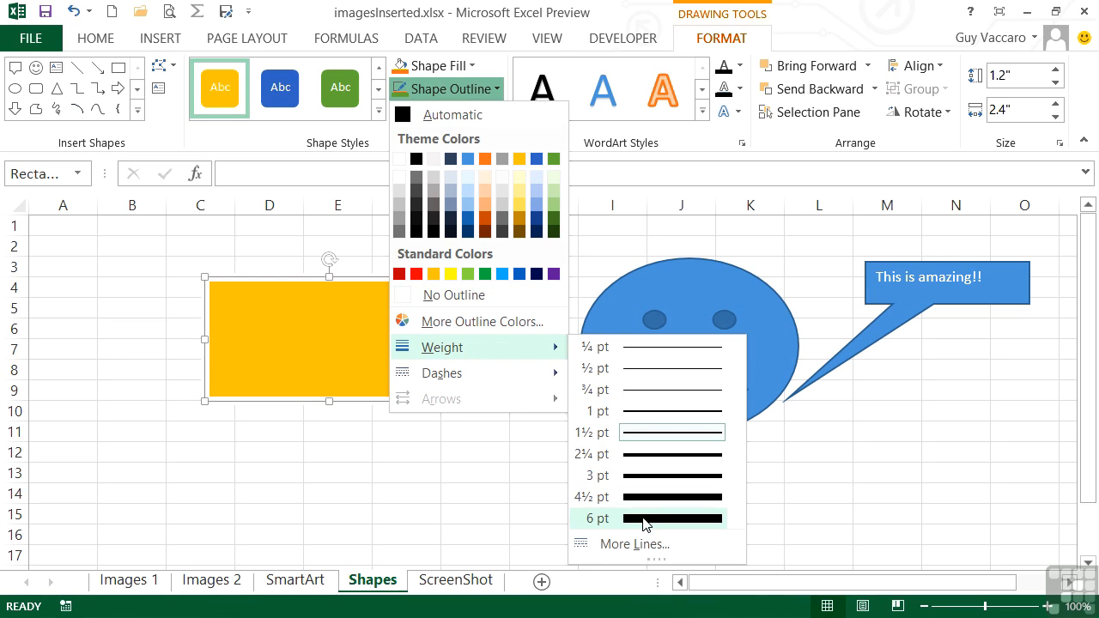
click(642, 520)
click(490, 89)
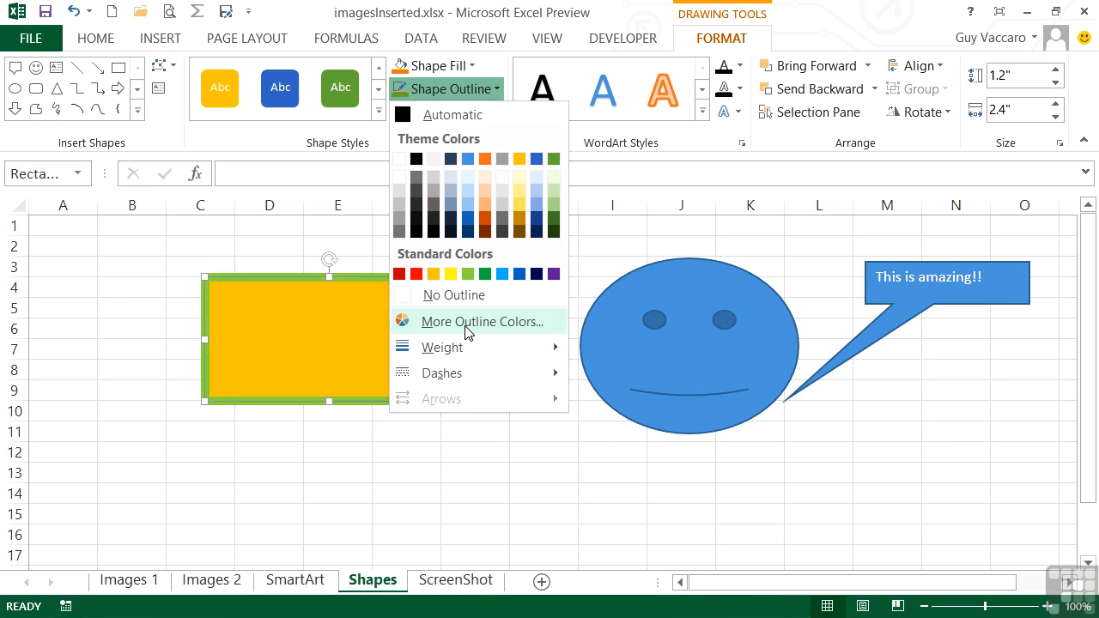
mouse_move(470, 376)
click(604, 405)
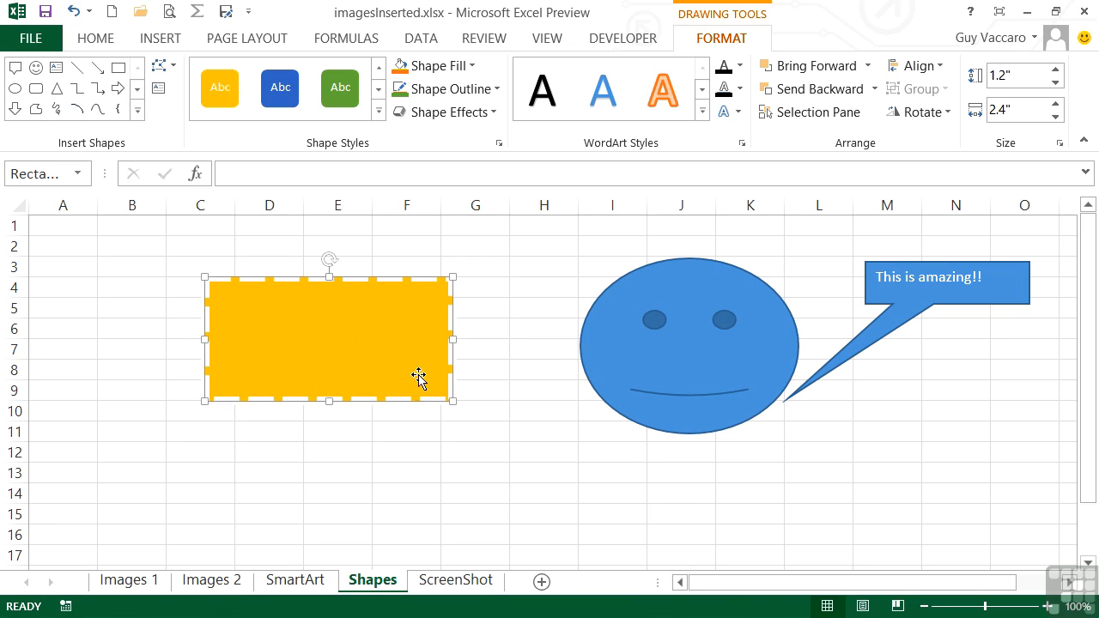
Resize the gold rectangle to 2" high by 2" wide.
drag(453, 401, 429, 405)
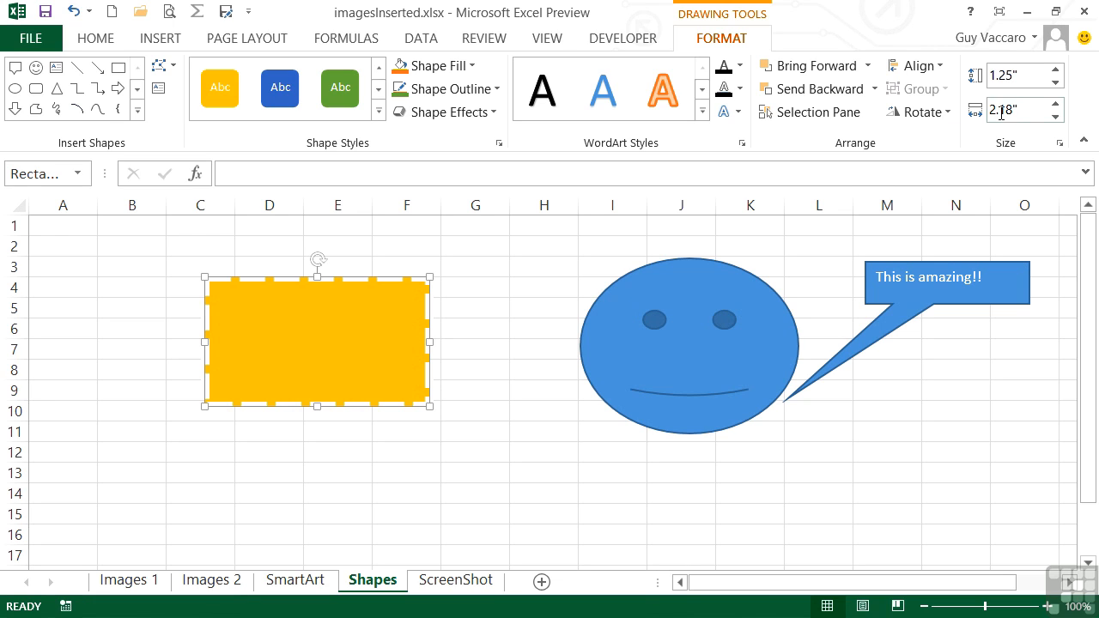
click(1057, 70)
click(1057, 69)
click(1056, 69)
click(1056, 70)
click(1057, 70)
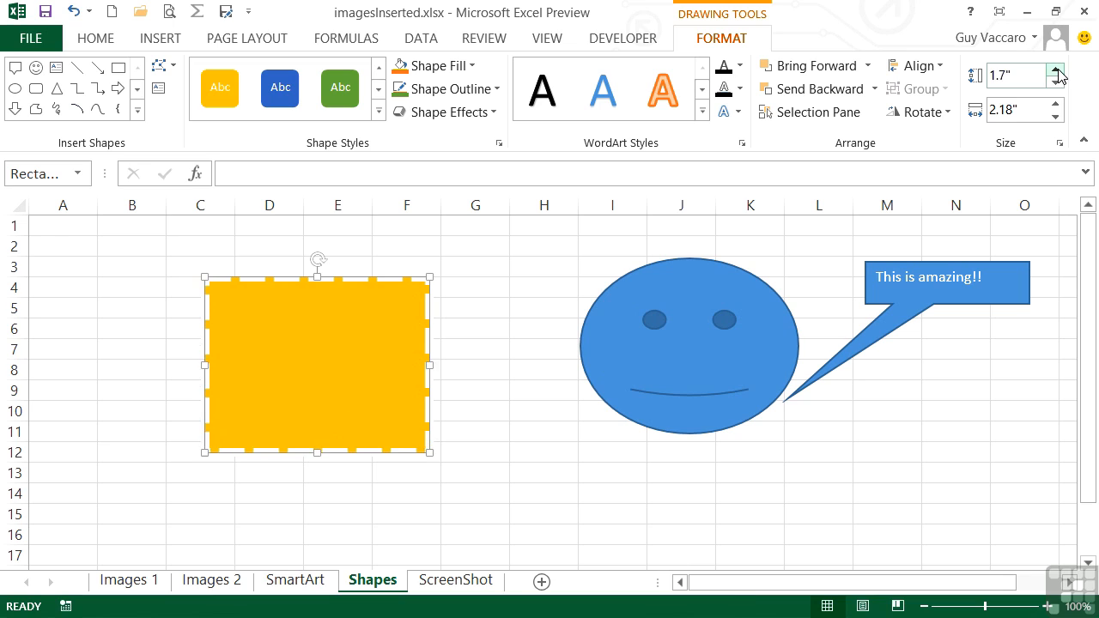
click(1056, 70)
click(1056, 70)
click(1057, 70)
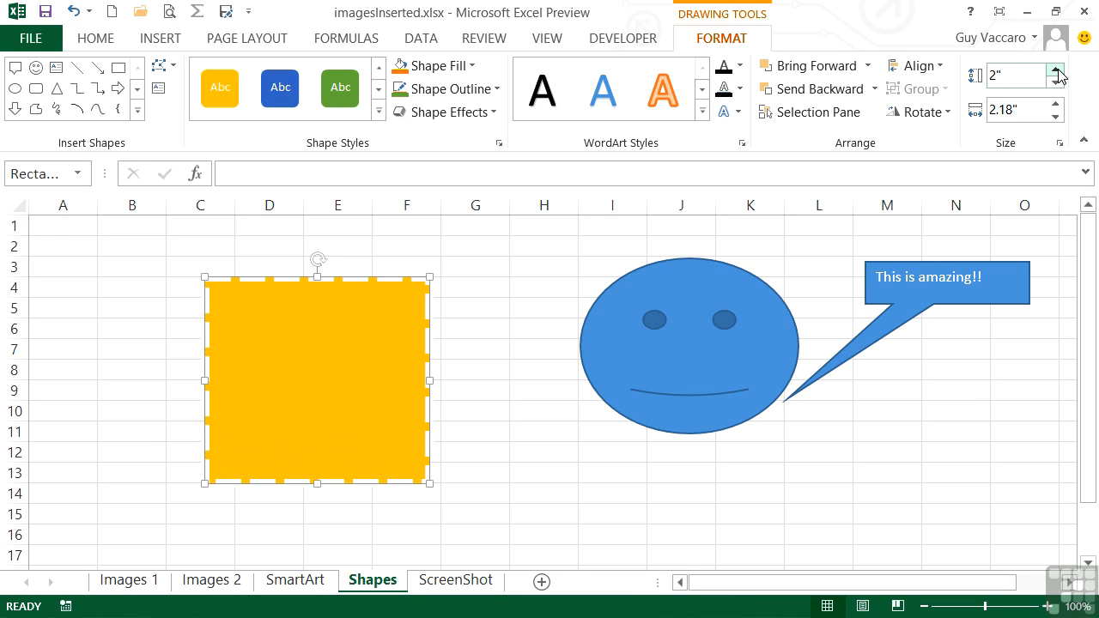
click(1056, 117)
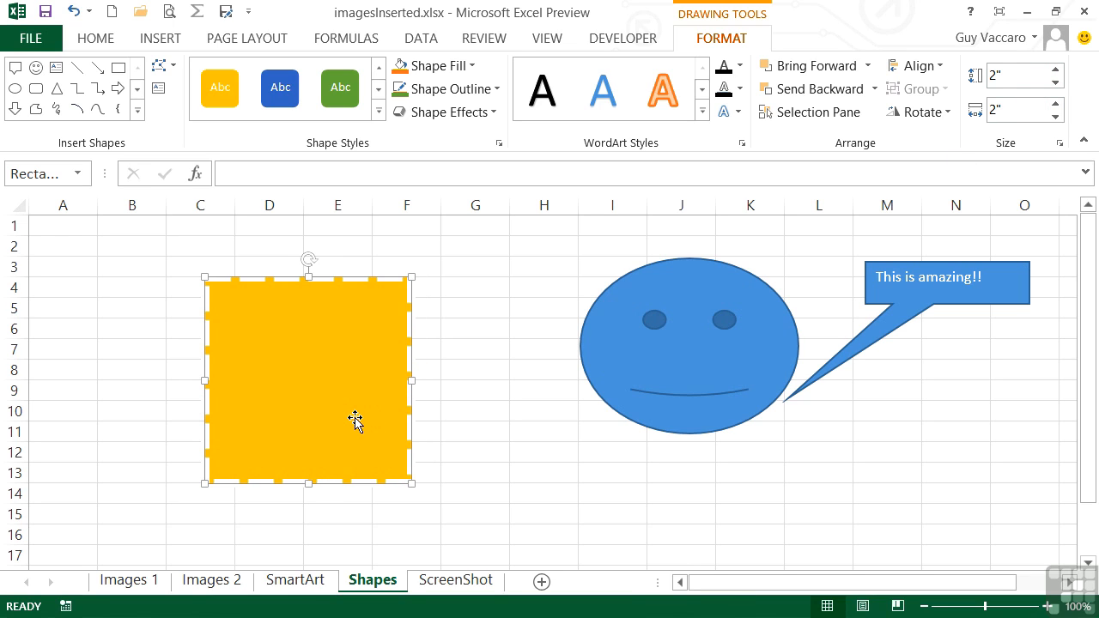
Examine the design and format options available for the whole fruit cycle diagram on the SmartArt sheet.
click(297, 581)
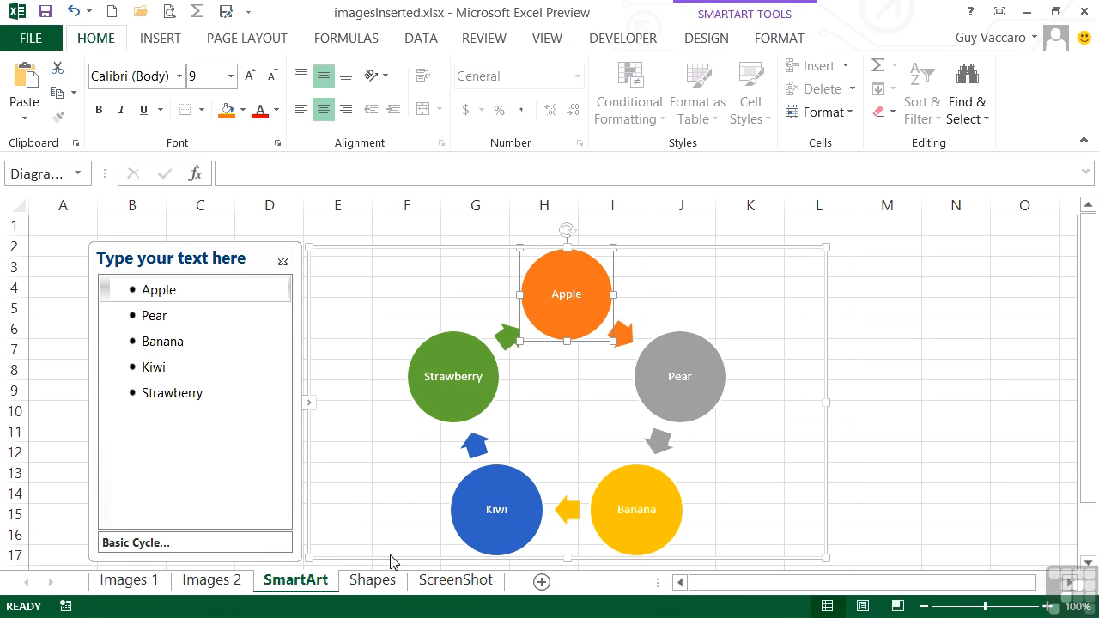
click(706, 383)
click(727, 249)
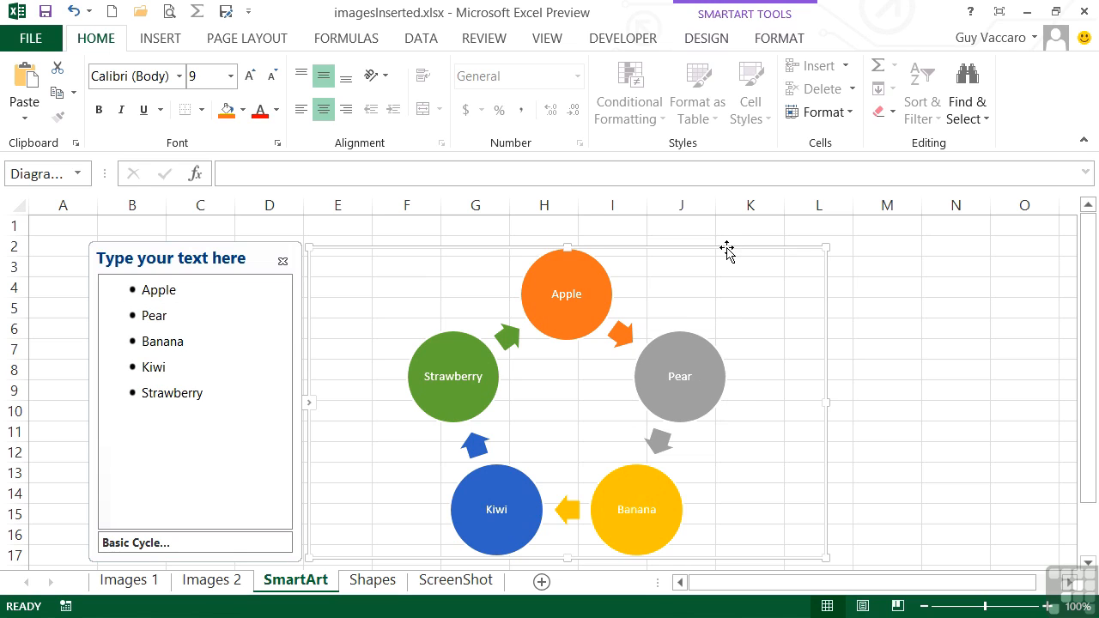
click(763, 14)
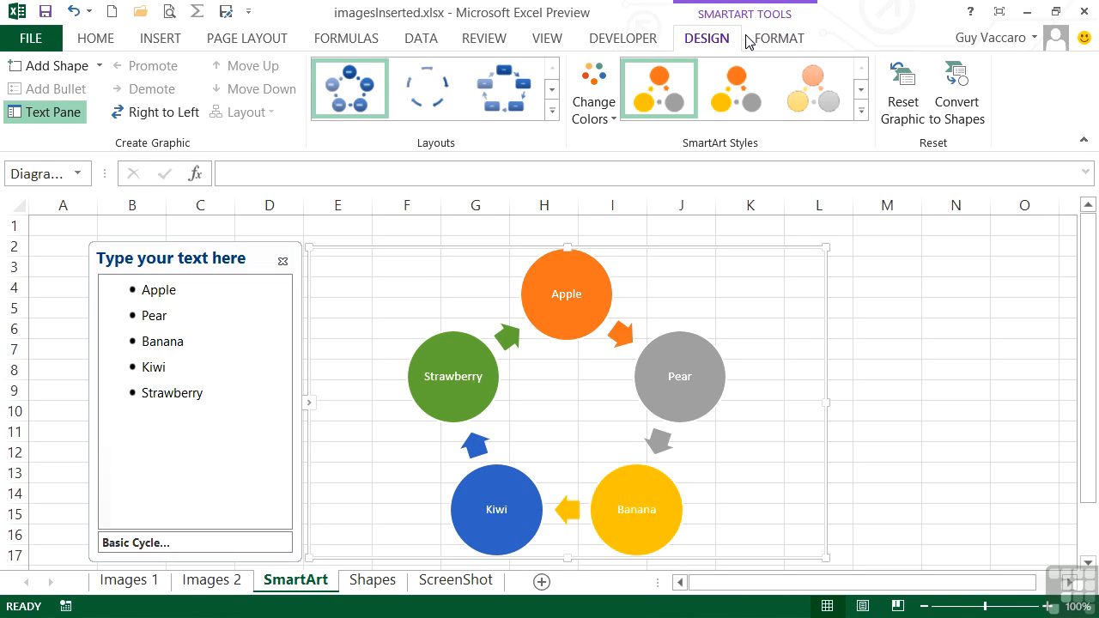
click(792, 41)
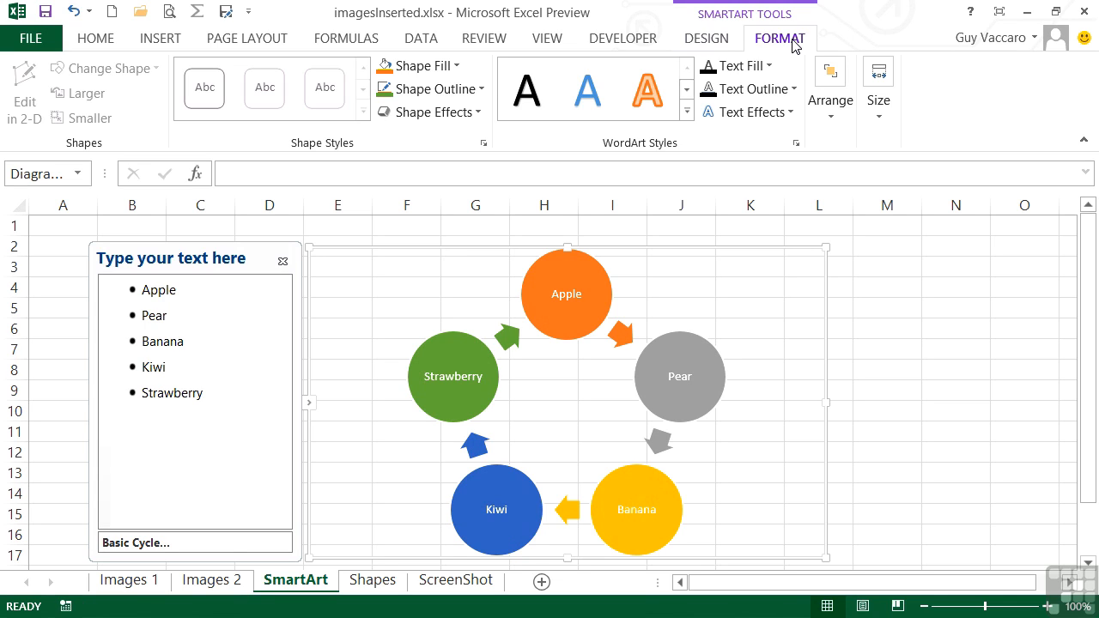
Fill the Apple circle of the SmartArt cycle with the lighter shade of theme green.
click(607, 298)
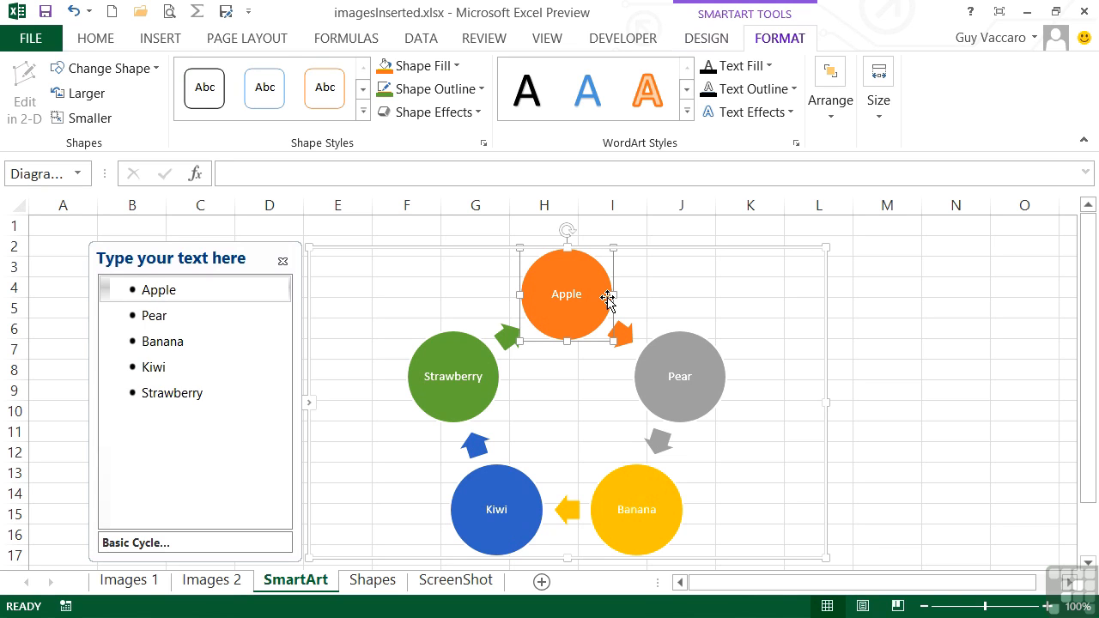
click(707, 38)
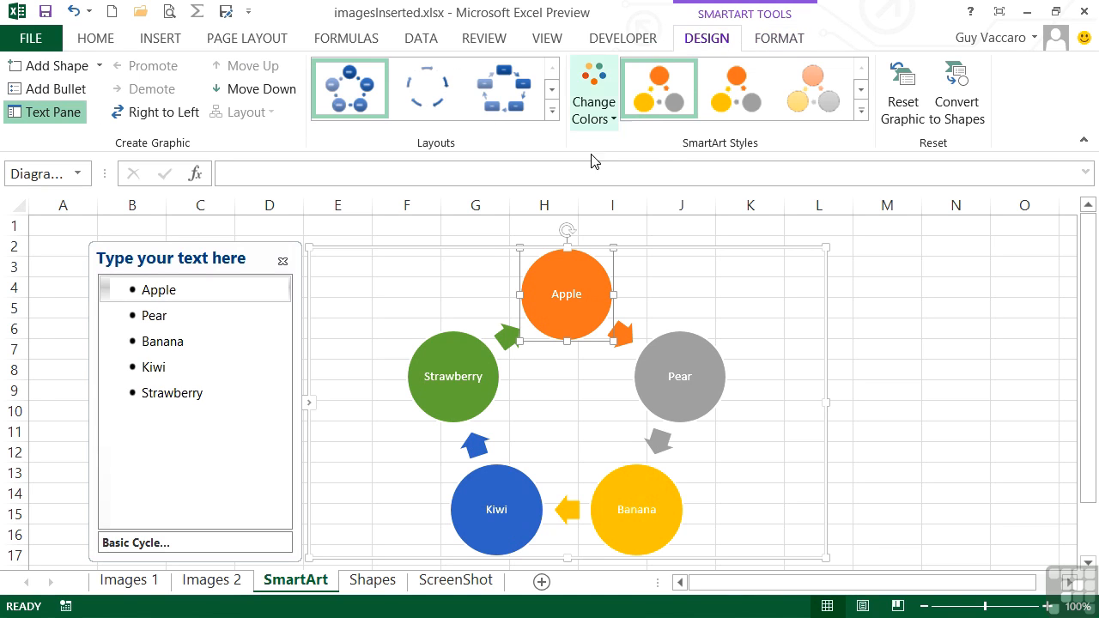
click(780, 41)
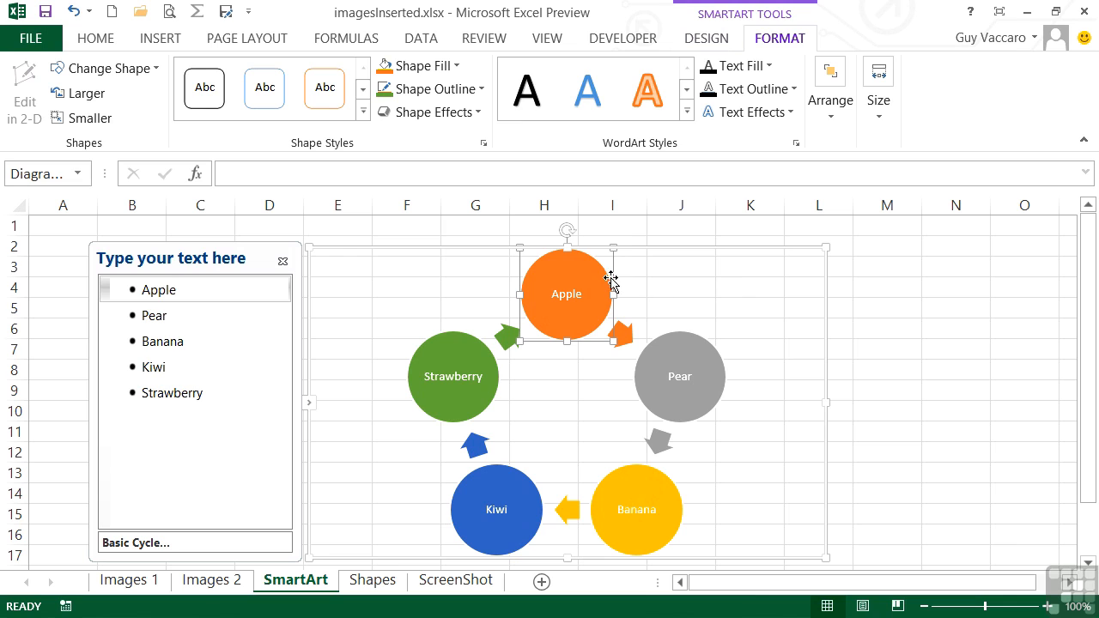
click(457, 67)
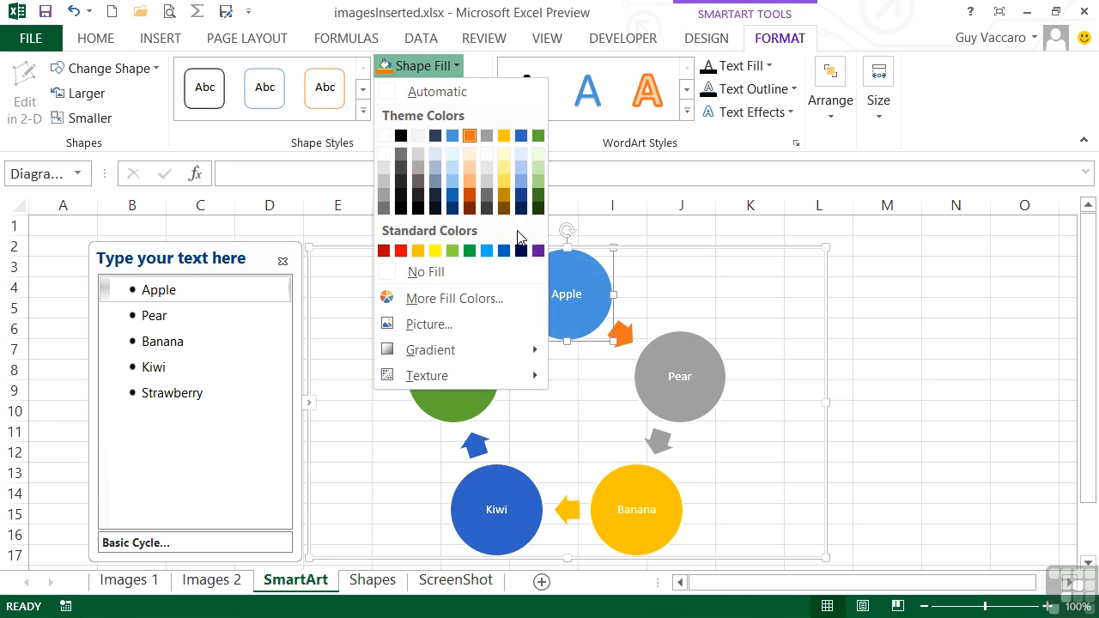
click(539, 186)
Fill the Pear circle of the SmartArt cycle with the darker shade of theme gold.
click(704, 367)
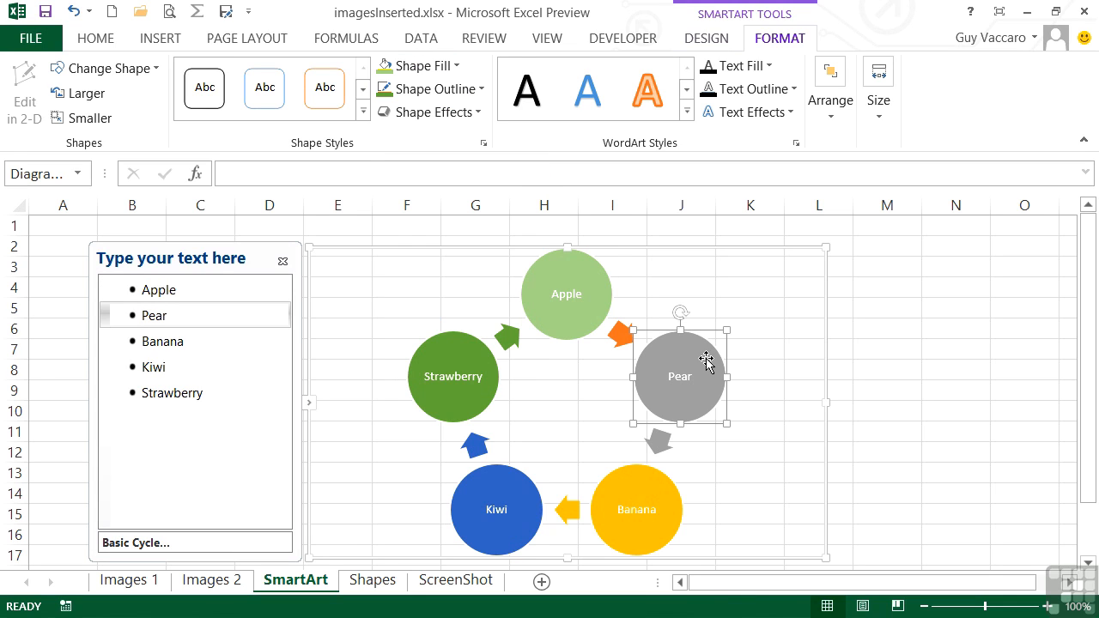
click(455, 74)
click(503, 193)
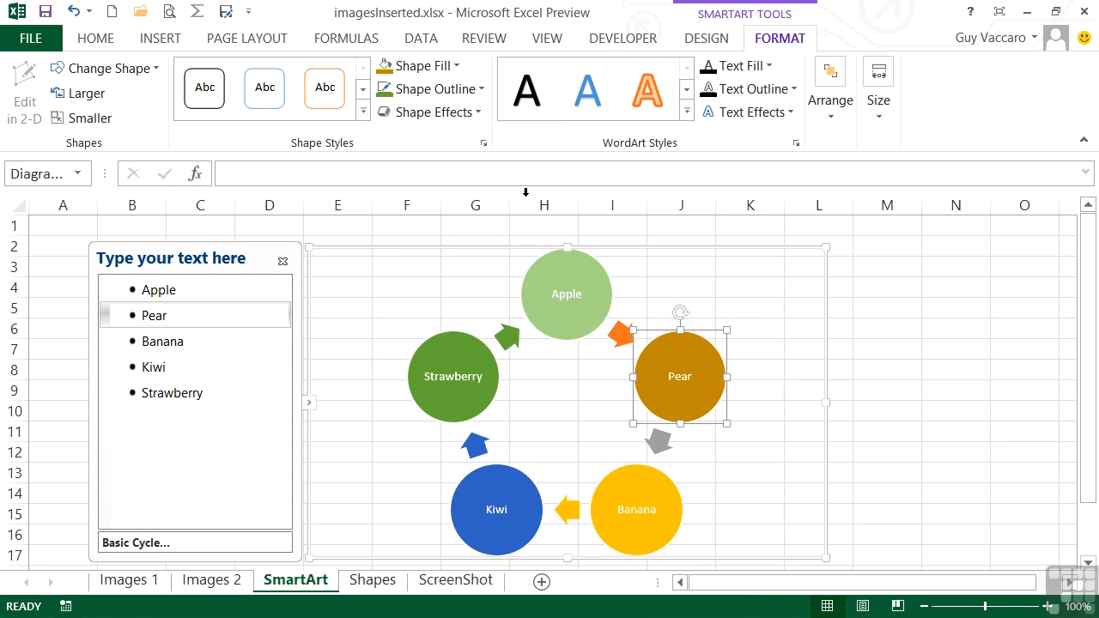
Fill the Strawberry circle of the SmartArt cycle with standard red.
click(478, 348)
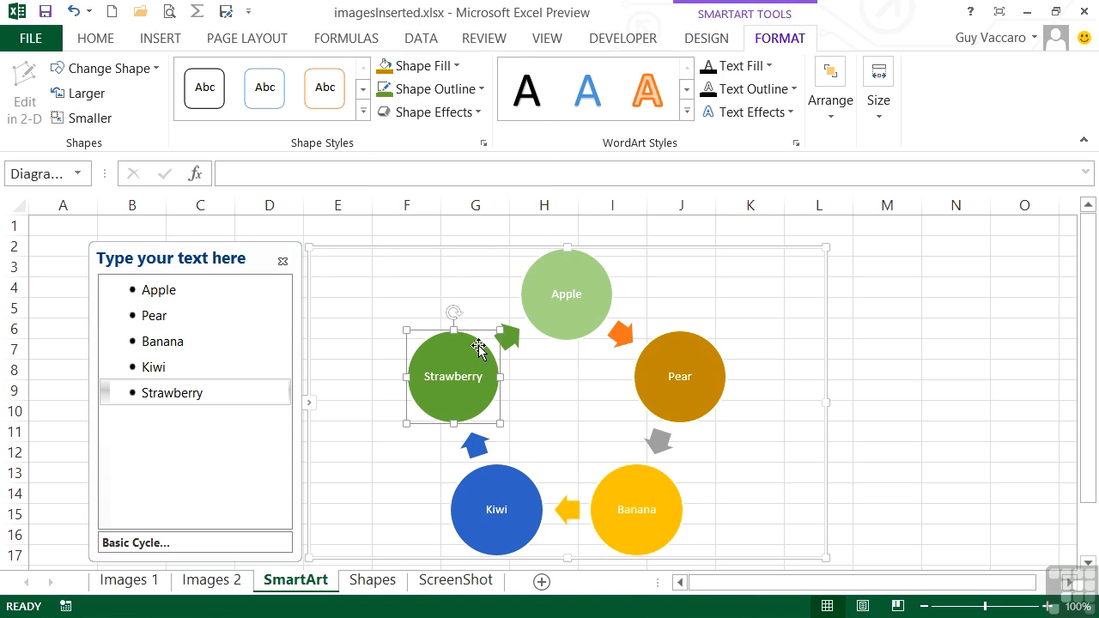
click(453, 74)
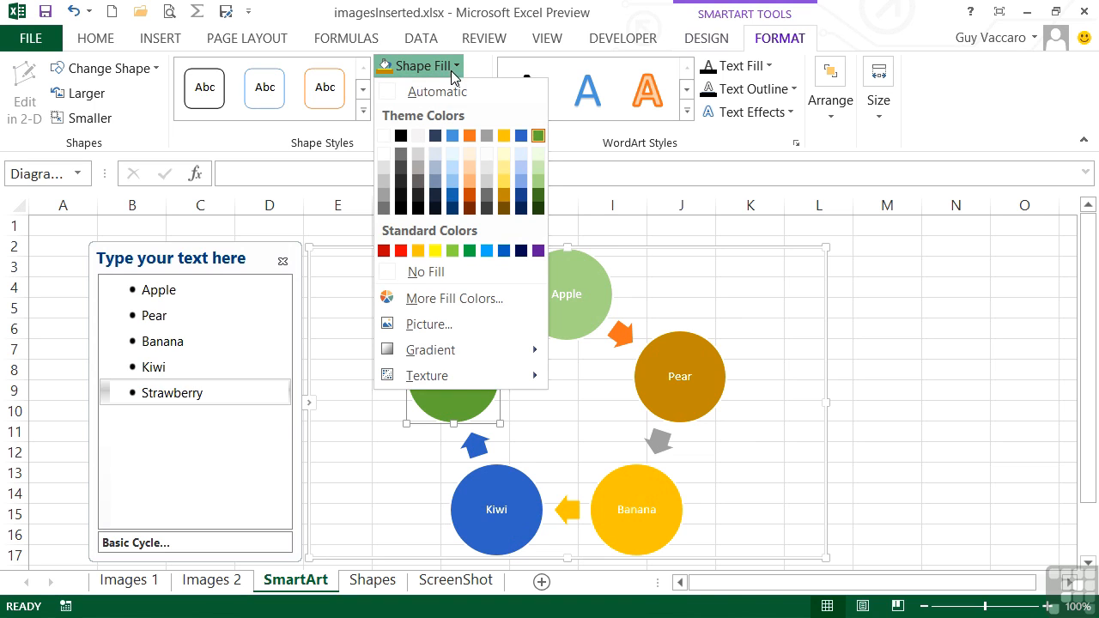
click(401, 249)
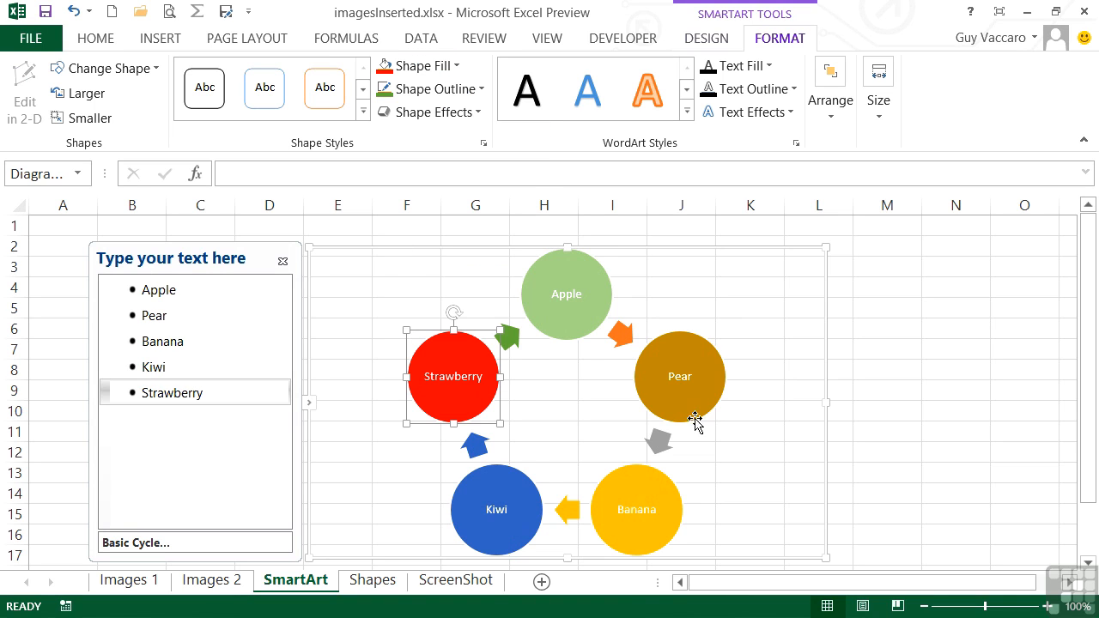